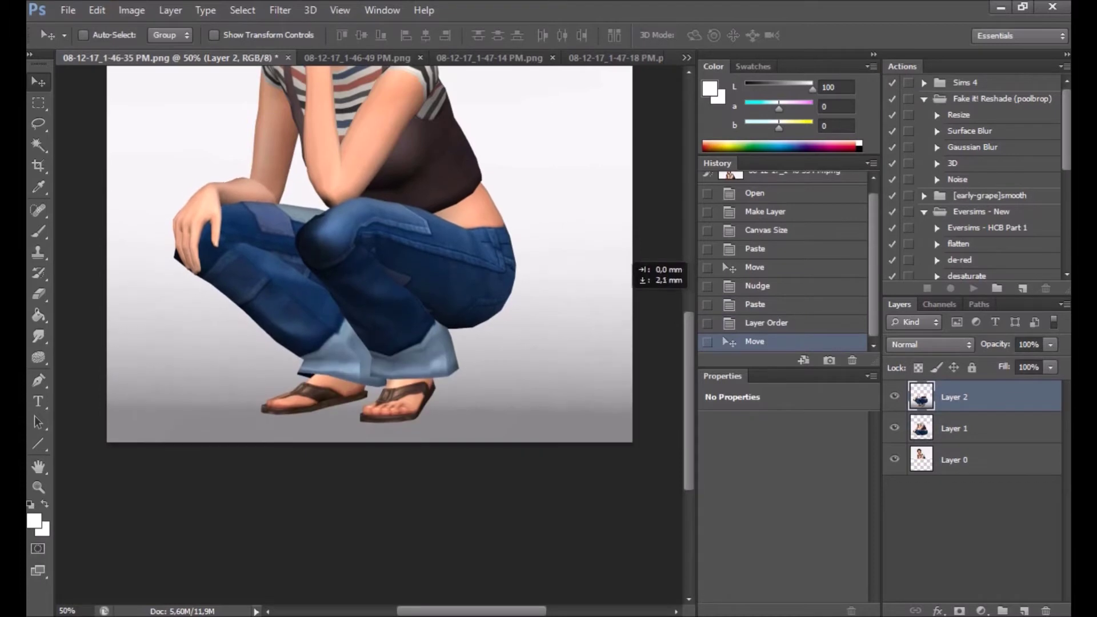
Merge the aligned body layers of the white-background figure into a single layer.
left_click(895, 396)
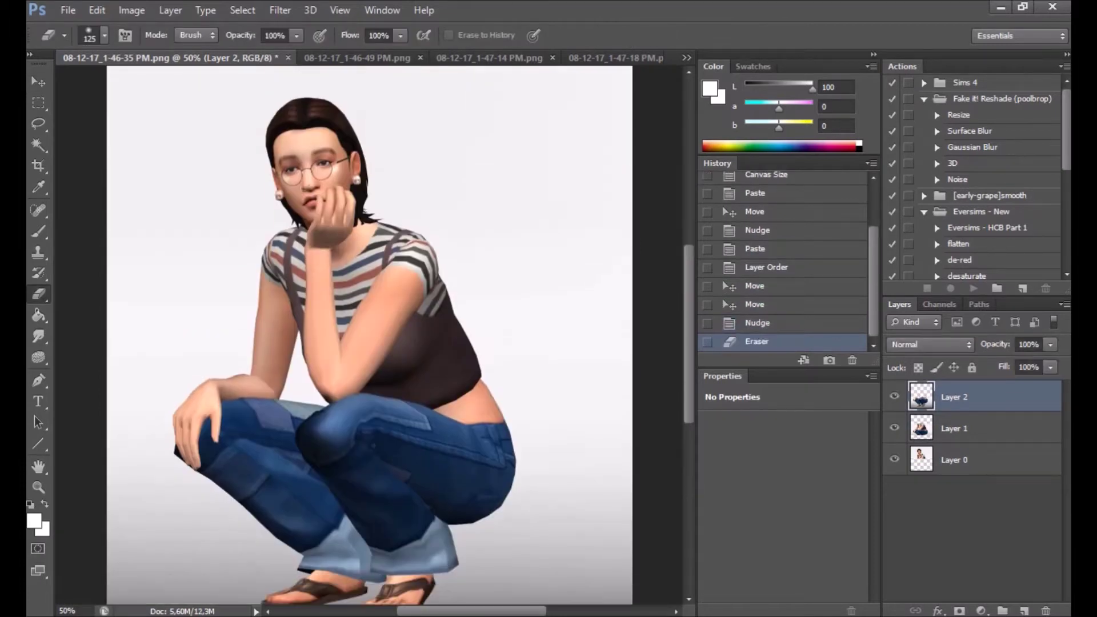
key("ctrl+e")
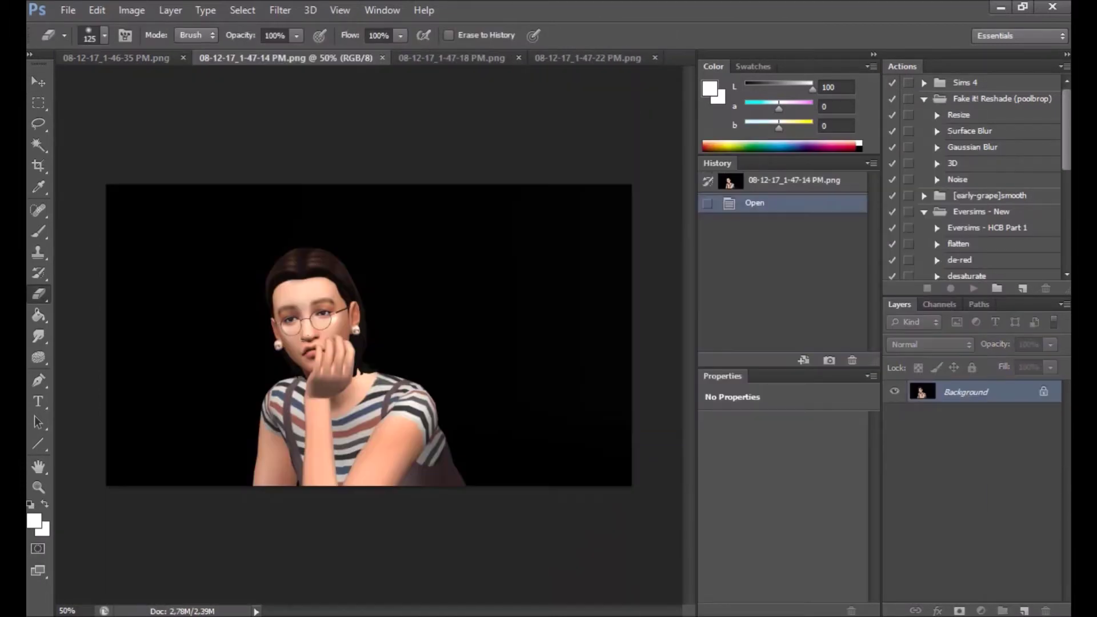
Extend the canvas height of the black-background head shot and paste the next body shot aligned beneath it.
key("alt+ctrl+c")
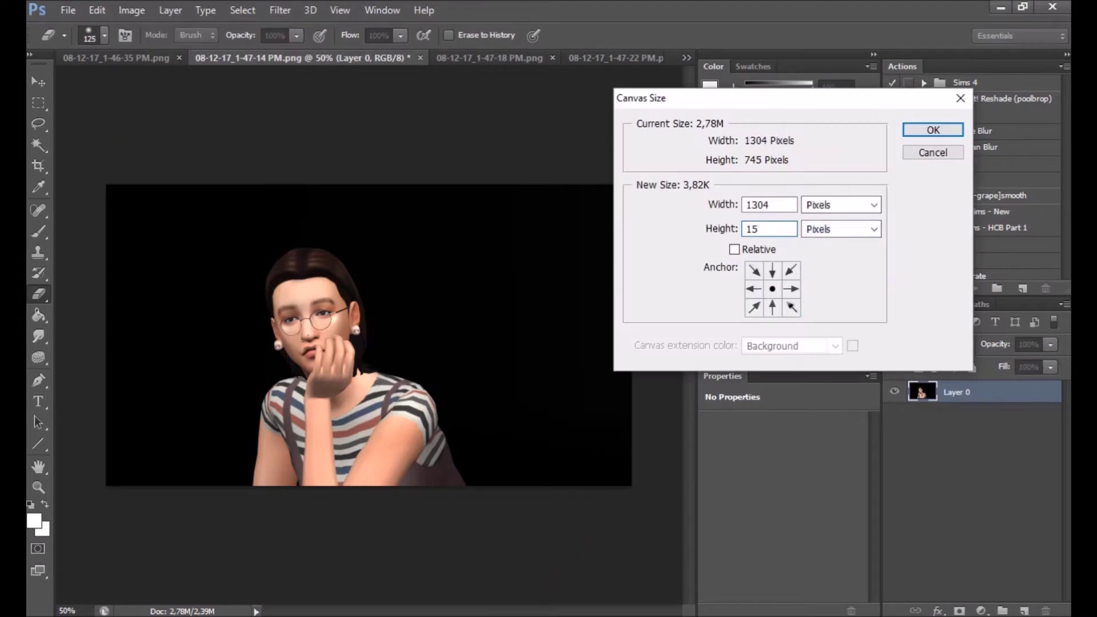
key("Return")
key("ctrl+Tab")
key("ctrl+a")
key("ctrl+c")
key("ctrl+w")
key("ctrl+v")
key("v")
left_click_drag(486, 143, 486, 214)
key("Down")
Paste the remaining legs-and-feet shot into the black-background image and align it with the body above.
key("ctrl+Tab")
key("ctrl+a")
key("ctrl+c")
key("ctrl+w")
key("ctrl+v")
left_click_drag(537, 229, 540, 297)
key("Down")
key("Down")
Paste the assembled black-background figure in place over the white-background one, and duplicate Layer 2.
key("e")
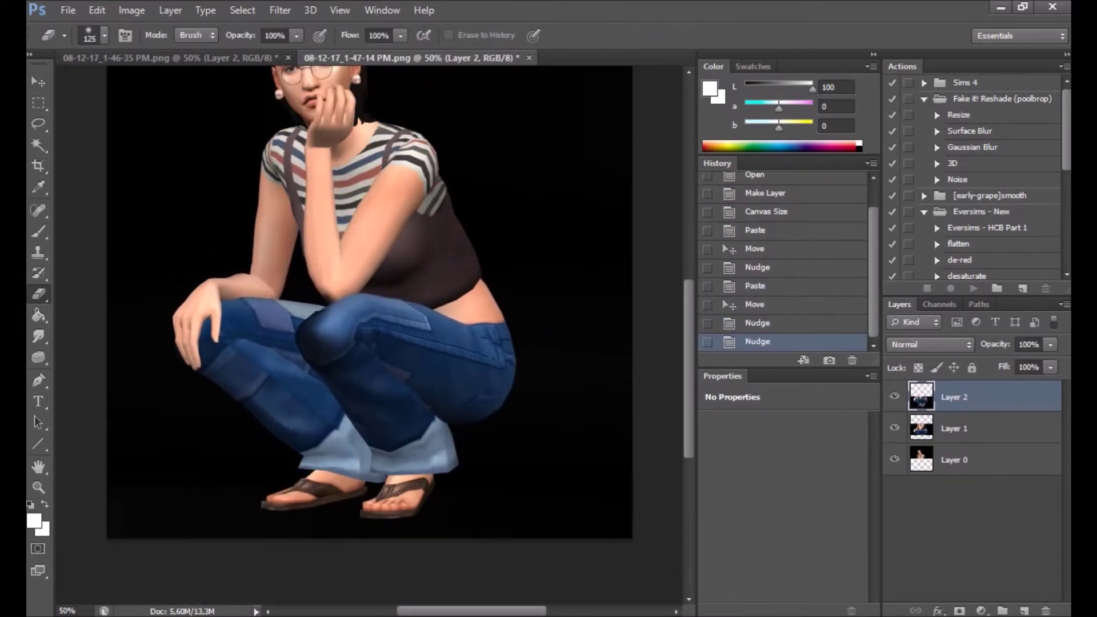
key("ctrl+Tab")
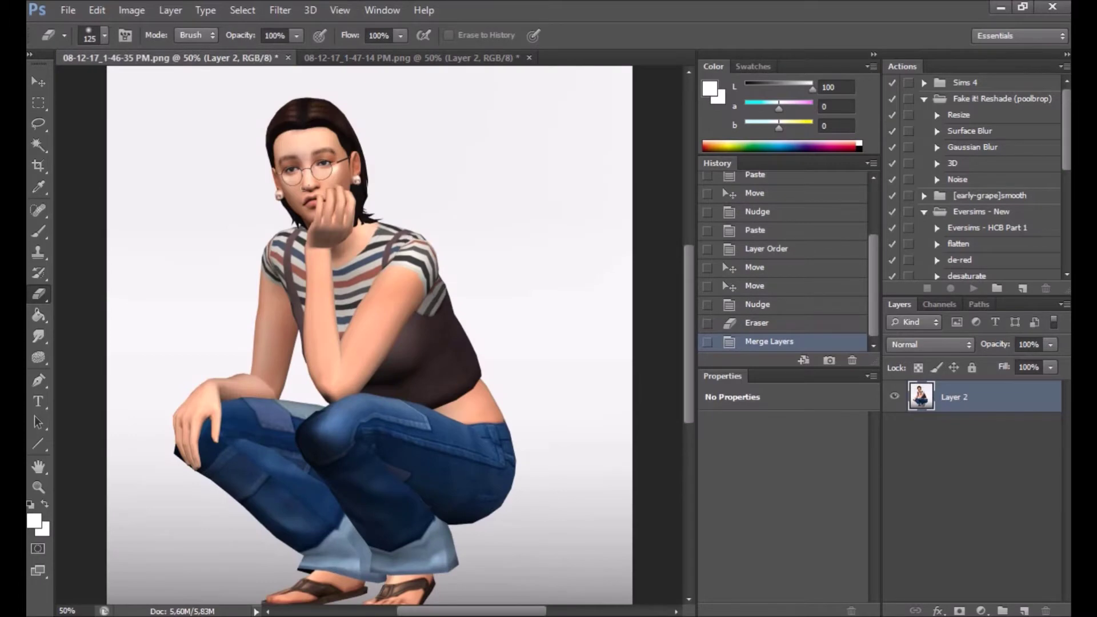
key("ctrl+shift+v")
right_click(959, 428)
left_click(674, 156)
key("Return")
Set Layer 3 to the Difference blend mode and merge it down into the Layer 2 copy.
left_click(953, 396)
left_click(930, 344)
left_click(914, 301)
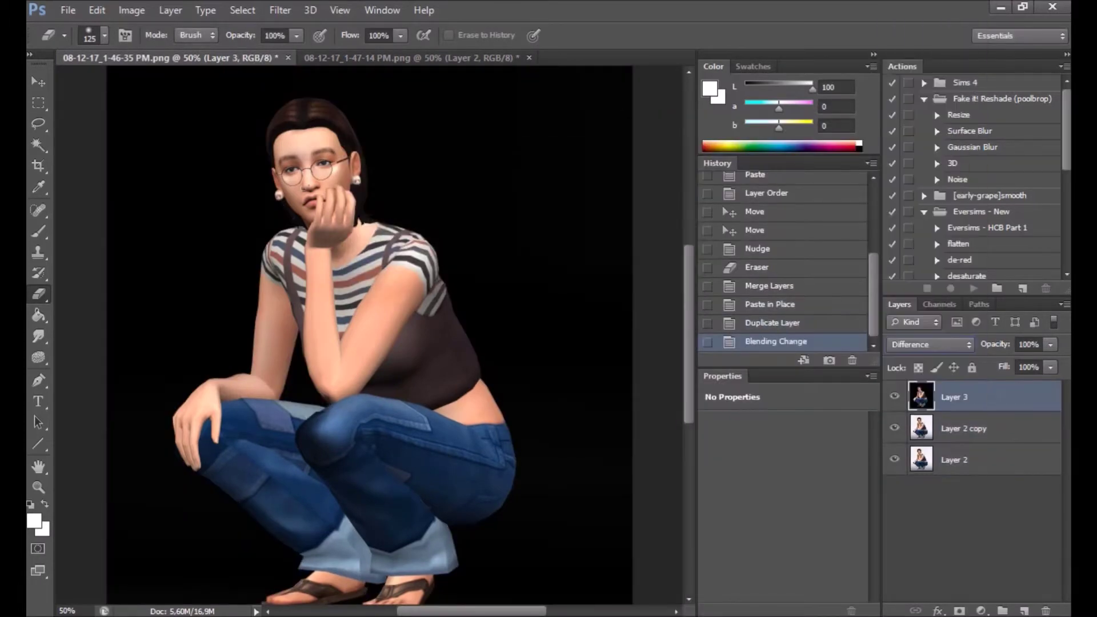
right_click(954, 396)
left_click(697, 434)
Convert the merged difference layer to black and white and invert it.
left_click(131, 9)
left_click(351, 134)
key("Escape")
left_click(131, 10)
key("ctrl+alt+shift+b")
left_click(131, 9)
mouse_move(160, 47)
left_click(331, 236)
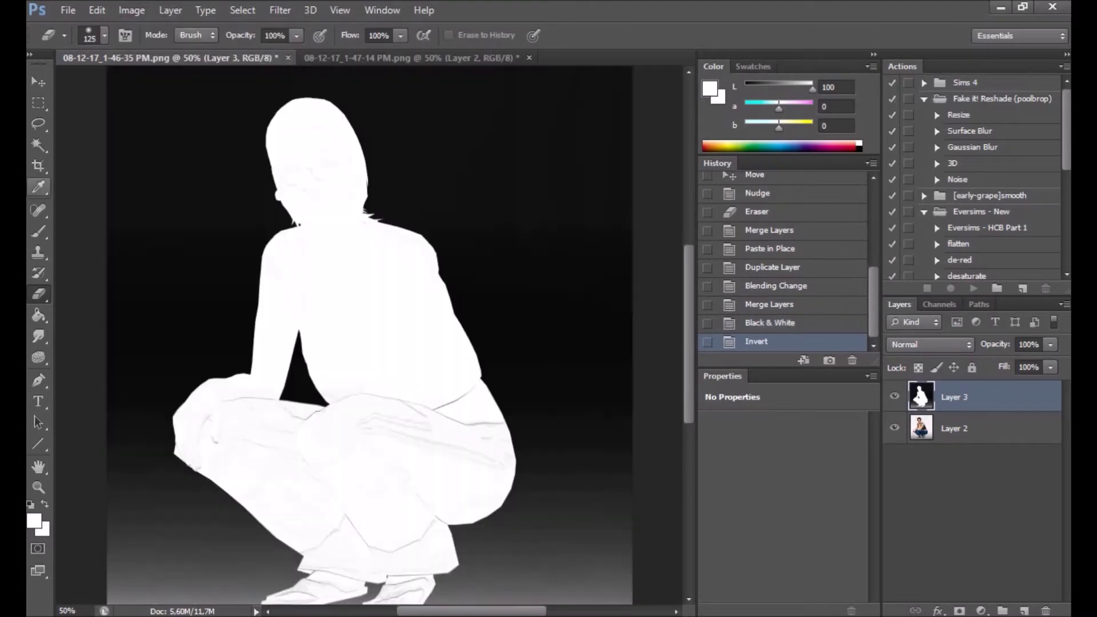
Paint white over the gray lines inside the silhouette's hand, knees and torso with a 56 px brush.
key("i")
scroll(369, 332, "down", 3)
key("b")
scroll(241, 354, "up", 3)
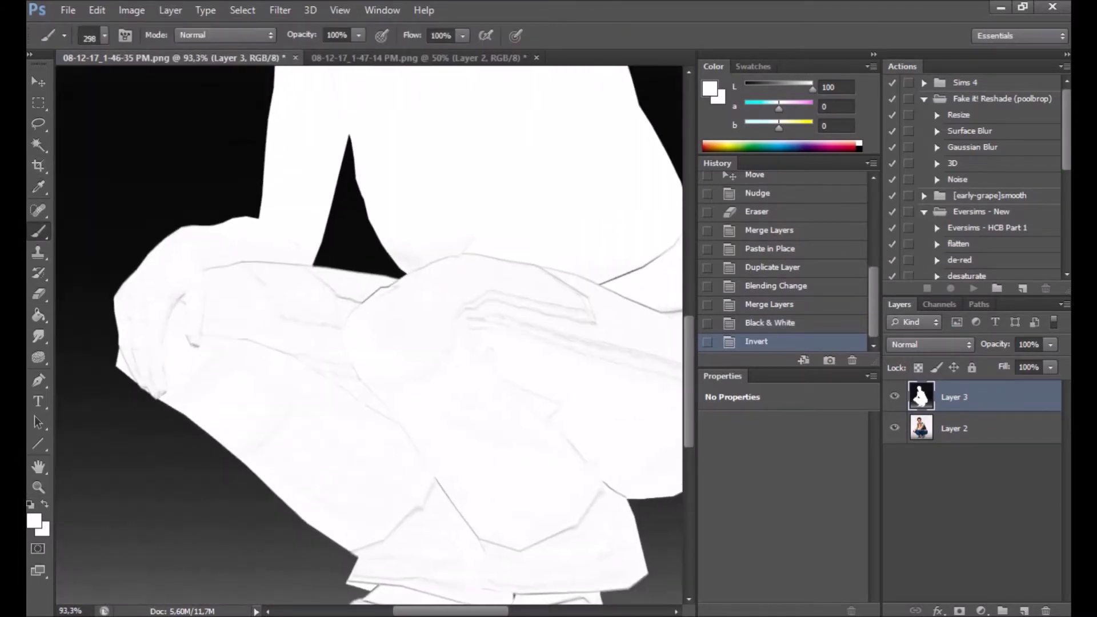
left_click(105, 35)
left_click_drag(149, 268, 251, 226)
type("56")
key("Return")
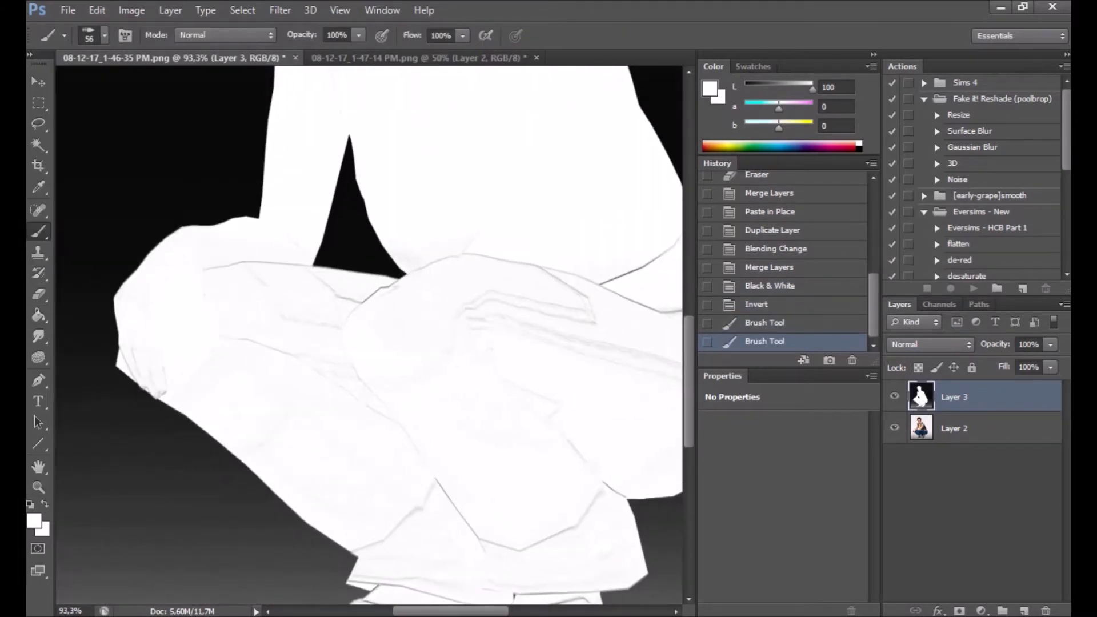
left_click_drag(317, 306, 394, 277)
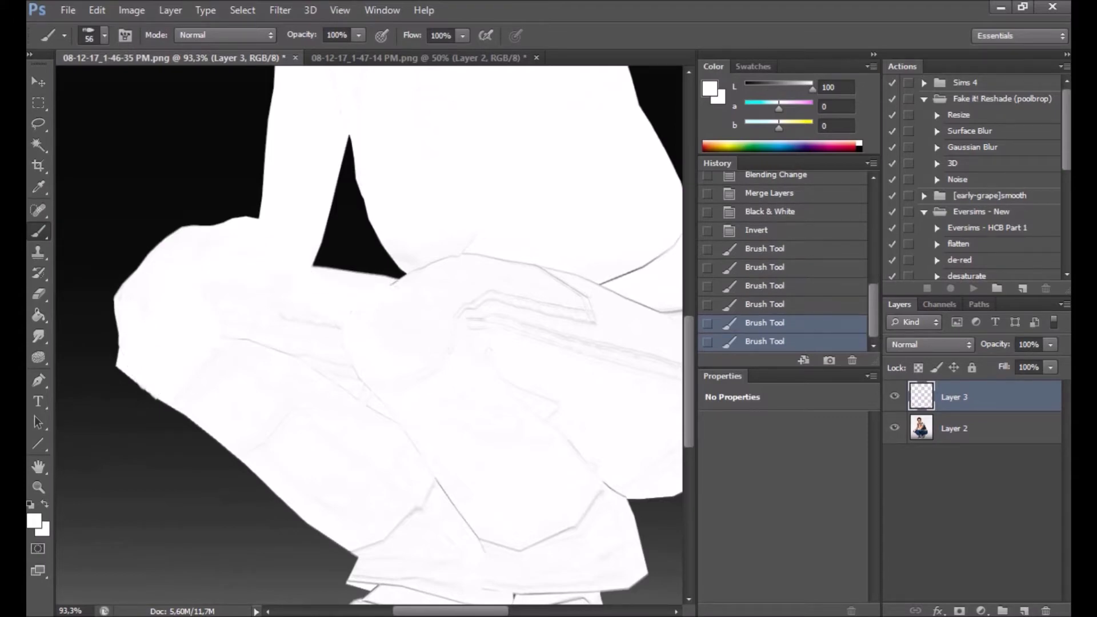
left_click_drag(283, 317, 336, 326)
scroll(369, 335, "up", 5)
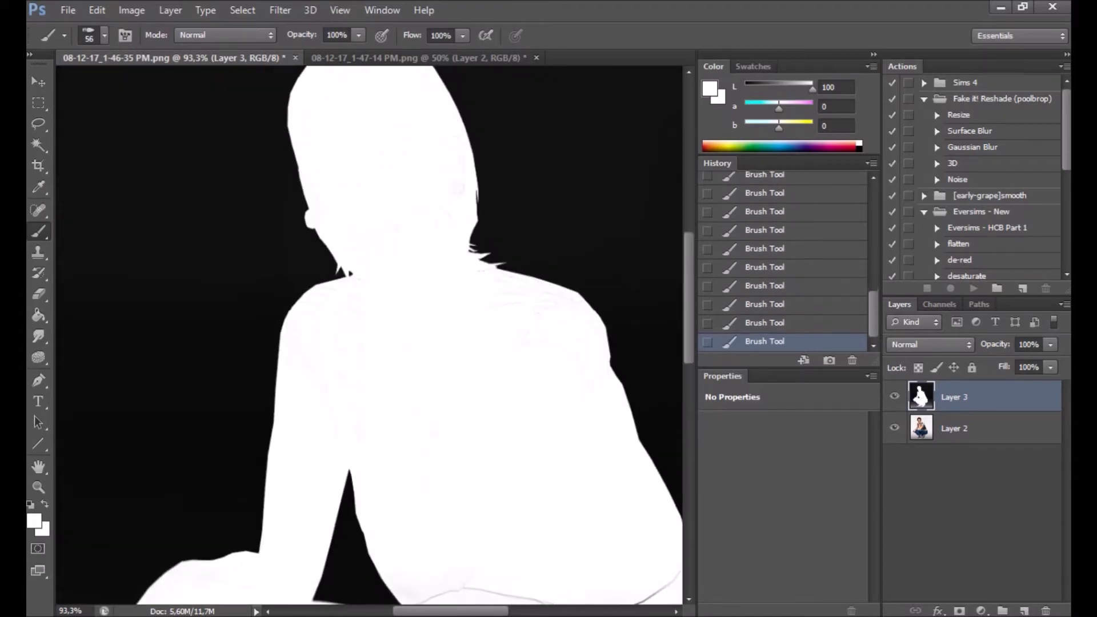
scroll(423, 333, "down", 5)
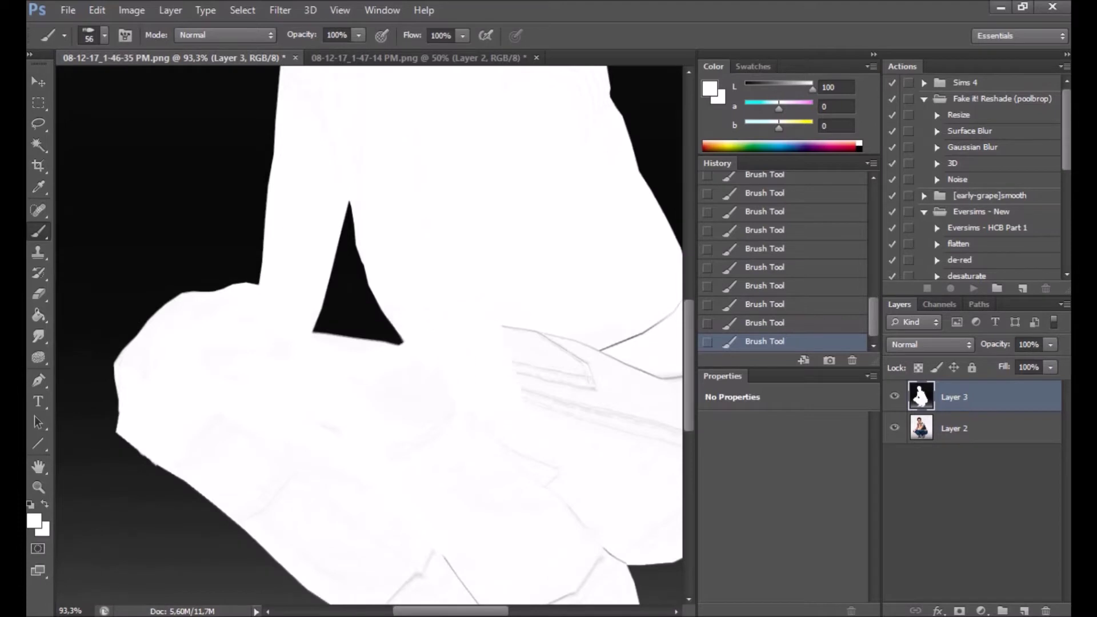
Paint white over the remaining gray lines inside the silhouette's hips, legs and feet.
scroll(369, 335, "right", 5)
left_click(104, 35)
double_click(80, 156)
scroll(369, 334, "down", 5)
scroll(369, 334, "left", 3)
left_click(104, 35)
double_click(69, 171)
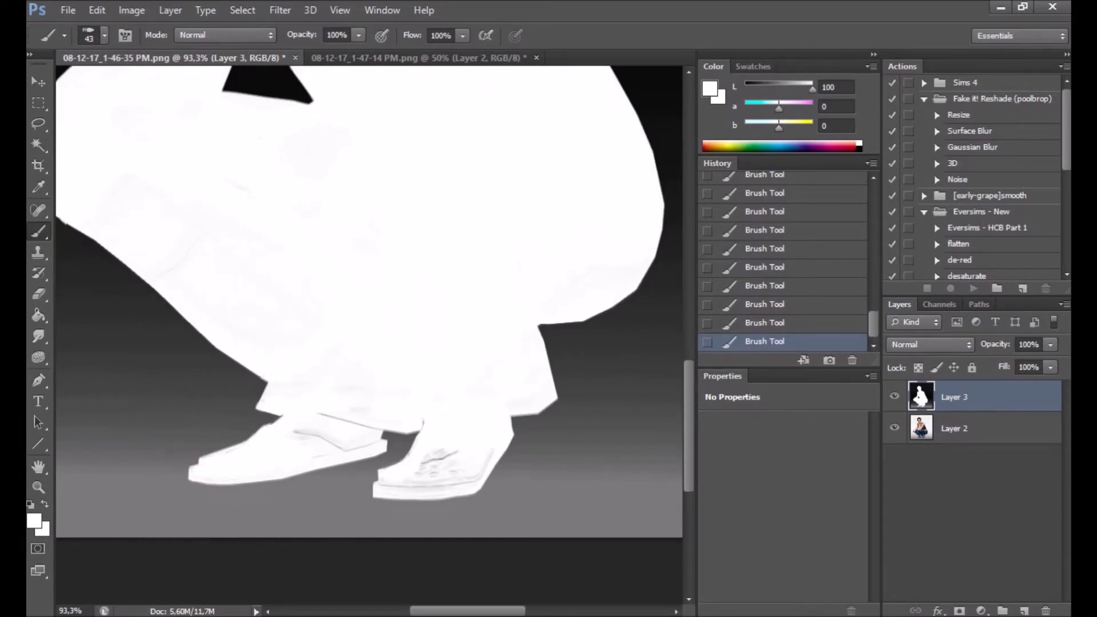
key("ctrl+0")
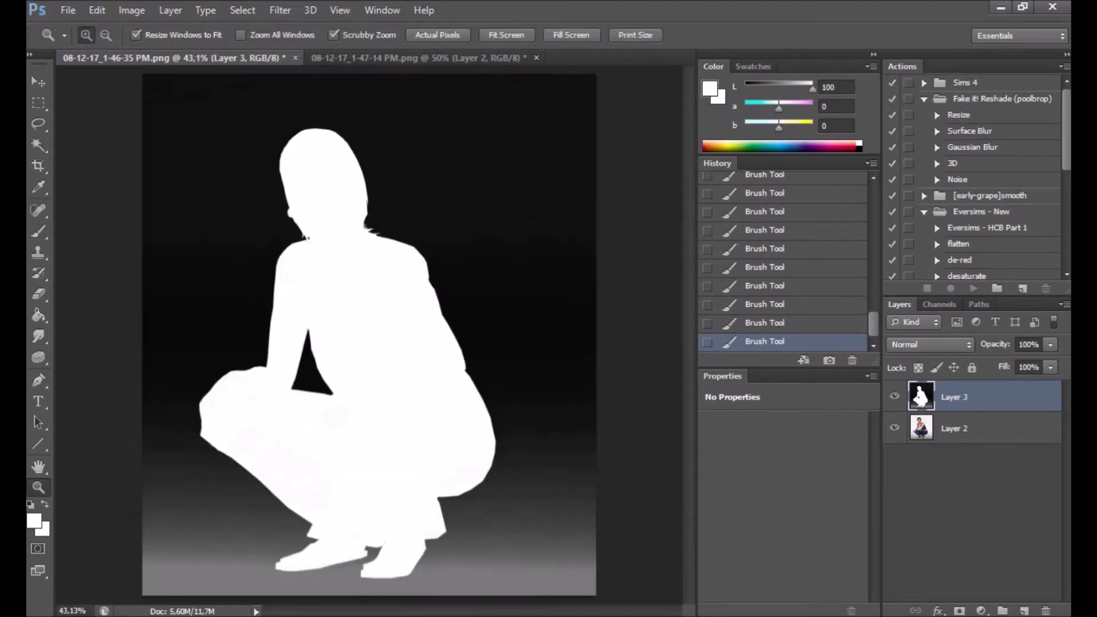
Select the gray background areas around the silhouette with the Magic Wand.
key("w")
left_click(207, 514)
left_click(240, 537)
left_click(183, 574)
left_click(343, 585)
left_click(502, 577)
left_click(565, 571)
Paint and fill the selected background solid black, and clear the selection.
key("b")
key("x")
left_click(104, 34)
mouse_move(571, 571)
left_mouse_down()
mouse_move(200, 571)
mouse_move(171, 400)
left_mouse_up()
key("g")
left_click(229, 543)
key("ctrl+d")
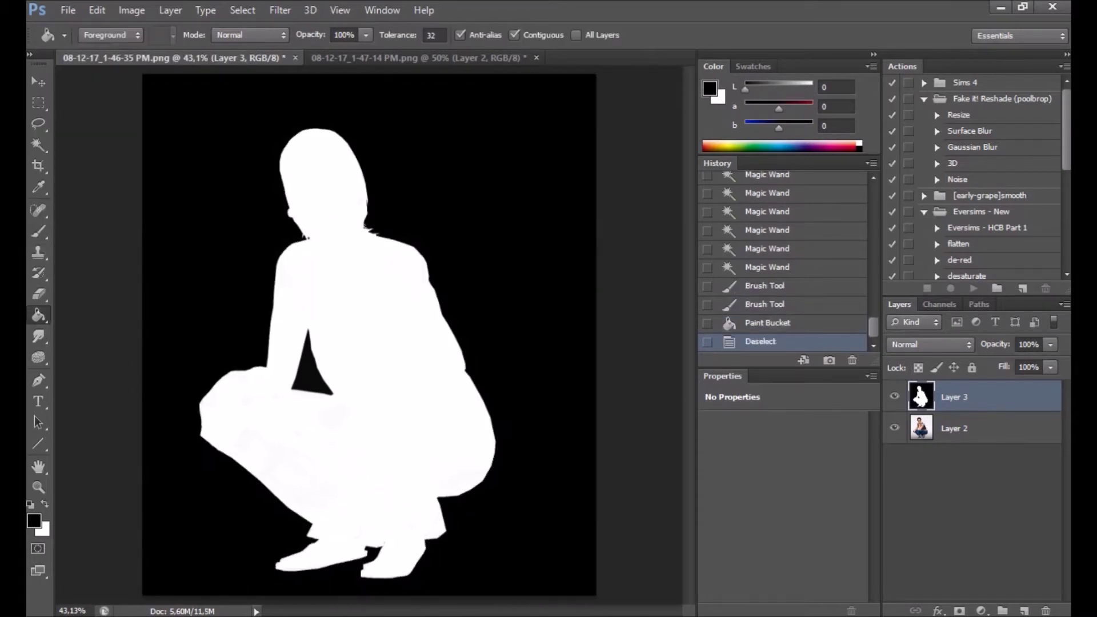
Hide the silhouette layer and add a layer mask to Layer 2.
left_click(894, 396)
left_click(971, 428)
left_click(959, 610)
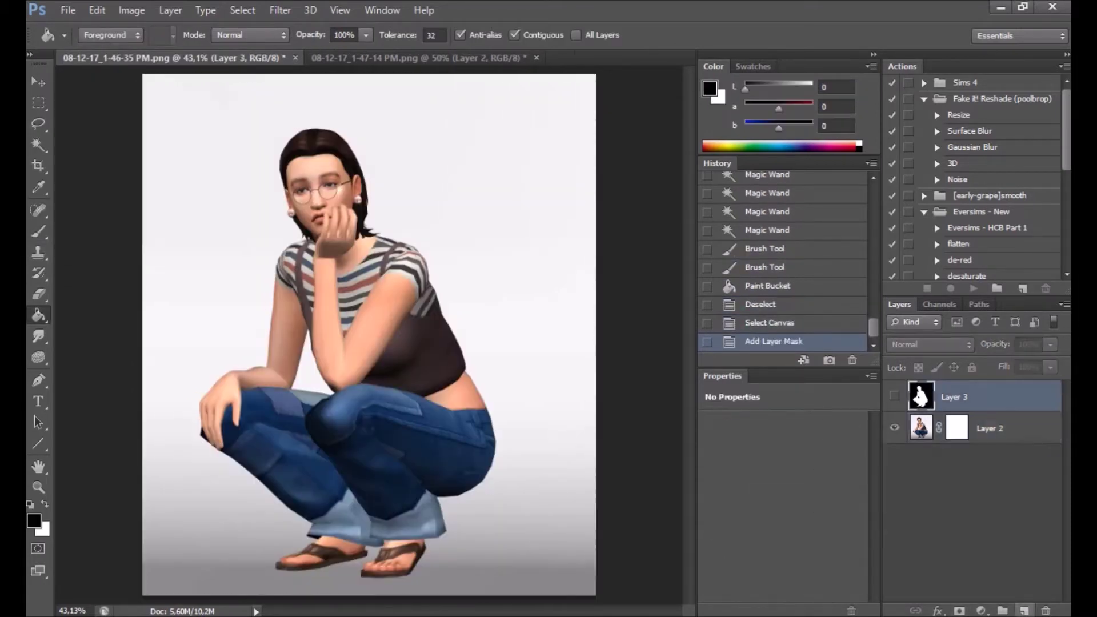
Add a new layer beneath the figure and fill it with bright pink.
key("ctrl+shift+alt+n")
key("ctrl+bracketleft")
left_click(851, 144)
left_click(366, 286)
Paste the silhouette into the Layer 2 mask, delete the silhouette layer, and apply the mask.
left_click(939, 304)
left_click(978, 450)
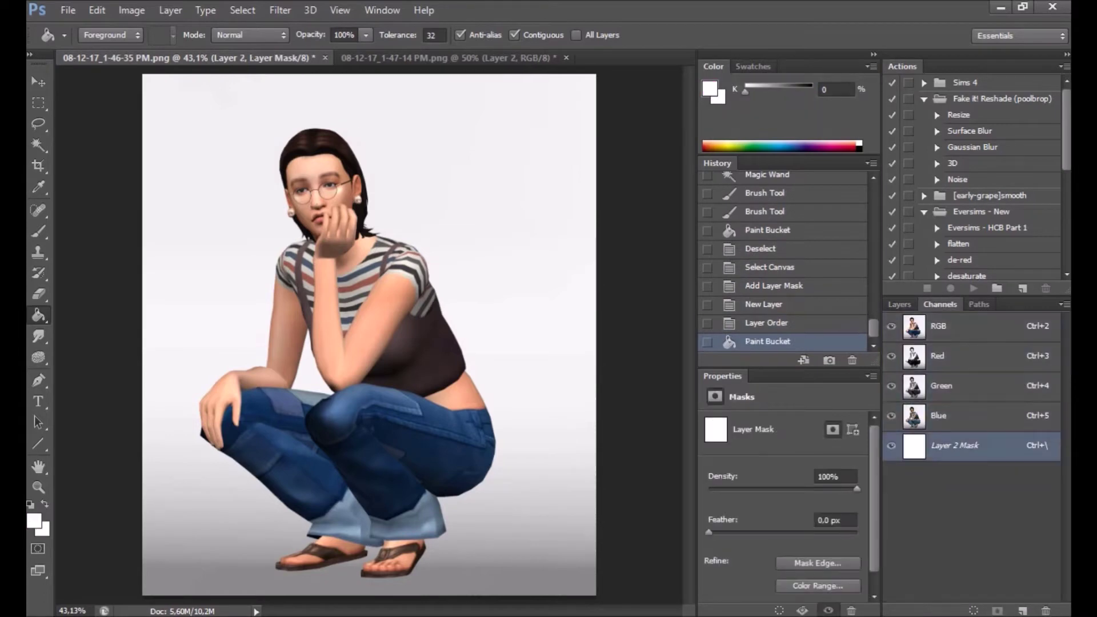
key("ctrl+v")
left_click(899, 304)
key("ctrl+d")
right_click(997, 396)
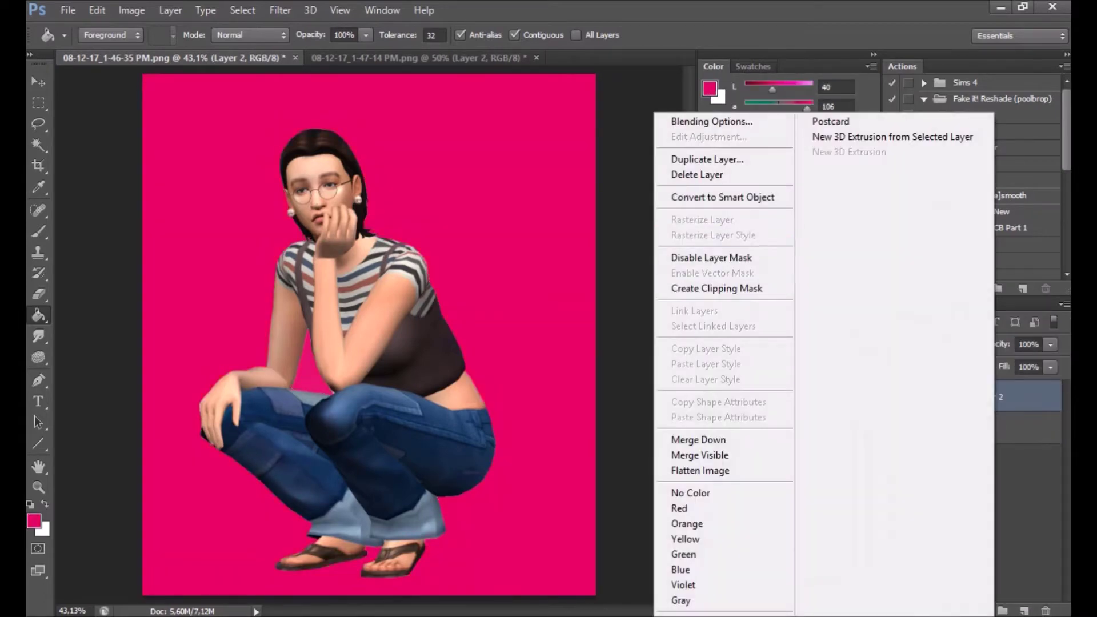
right_click(948, 397)
left_click(937, 444)
Try loading the figure's outline as a selection, contracted and feathered.
key("z")
left_click_drag(337, 380, 371, 380)
scroll(371, 380, "up", 3)
left_click(921, 397, "ctrl")
left_click(242, 10)
mouse_move(404, 183)
left_click(435, 235)
key("Return")
left_click(242, 10)
mouse_move(265, 179)
left_click(465, 286)
key("Return")
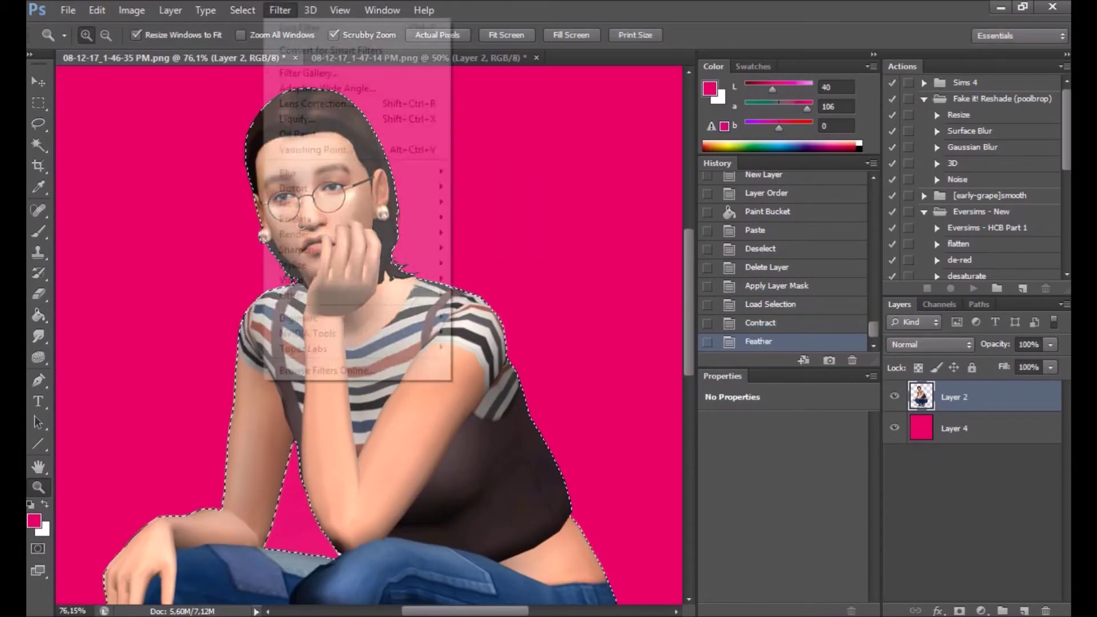
Try erasing the fringe outside the figure by inverting the selection and using a 143 px eraser.
key("ctrl+shift+i")
key("e")
left_click_drag(537, 355, 565, 503)
left_click_drag(285, 457, 297, 543)
left_click(104, 36)
left_click_drag(142, 88, 160, 88)
key("Return")
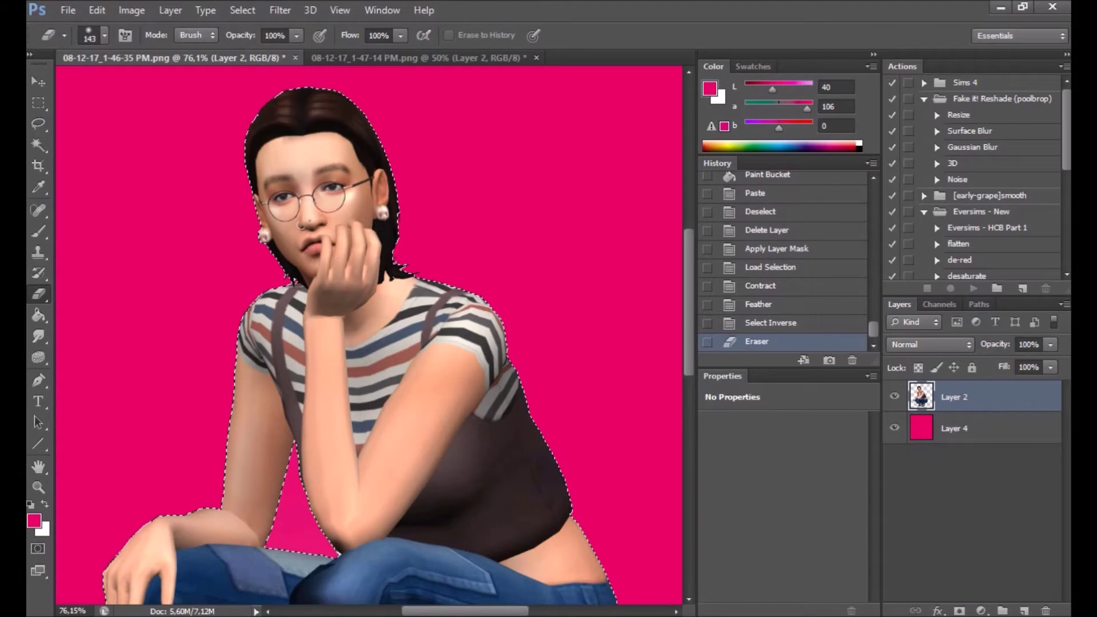
key("Delete")
key("ctrl+d")
key("z")
left_click_drag(320, 205, 366, 206)
Undo the fringe erasing and the selection changes on Layer 2.
key("ctrl+alt+z")
key("ctrl+alt+z")
key("ctrl+alt+z")
key("ctrl+alt+z")
key("ctrl+alt+z")
key("ctrl+alt+z")
key("ctrl+alt+z")
key("ctrl+z")
key("ctrl+z")
key("ctrl+alt+z")
Load the Layer 2 outline as a selection, contract it, and feather it by 0,2 pixels.
left_click(920, 396, "ctrl")
left_click(242, 10)
mouse_move(265, 188)
left_click(420, 233)
key("Return")
left_click(280, 10)
left_click(418, 248)
type("0,2")
key("Return")
Invert the selection, clear the figure's edge fringe, and deselect.
key("Delete")
key("ctrl+z")
key("alt+t")
key("Escape")
key("ctrl+shift+i")
key("Delete")
key("ctrl+d")
Crop the image with a rectangular selection that trims the spare canvas above and below the figure.
left_click(506, 35)
left_click(131, 10)
left_click(162, 140)
key("Escape")
key("m")
left_click_drag(131, 581, 625, 118)
left_click(131, 10)
left_click(150, 168)
key("ctrl+d")
Try resizing the image to 540 pixels wide, view it at actual size, and undo.
left_click(132, 10)
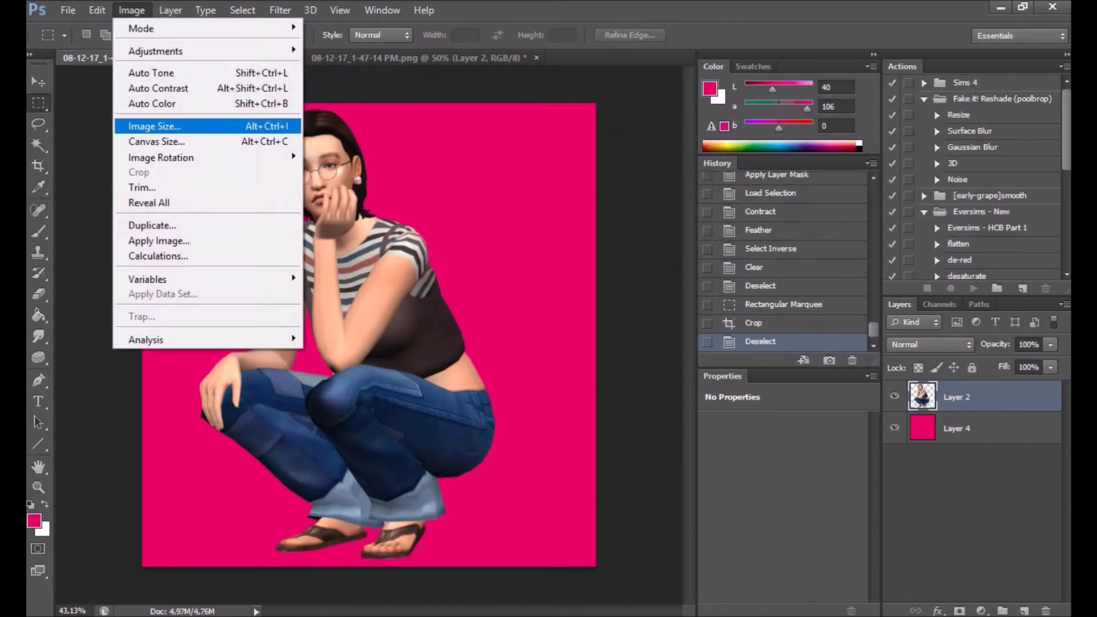
left_click(162, 123)
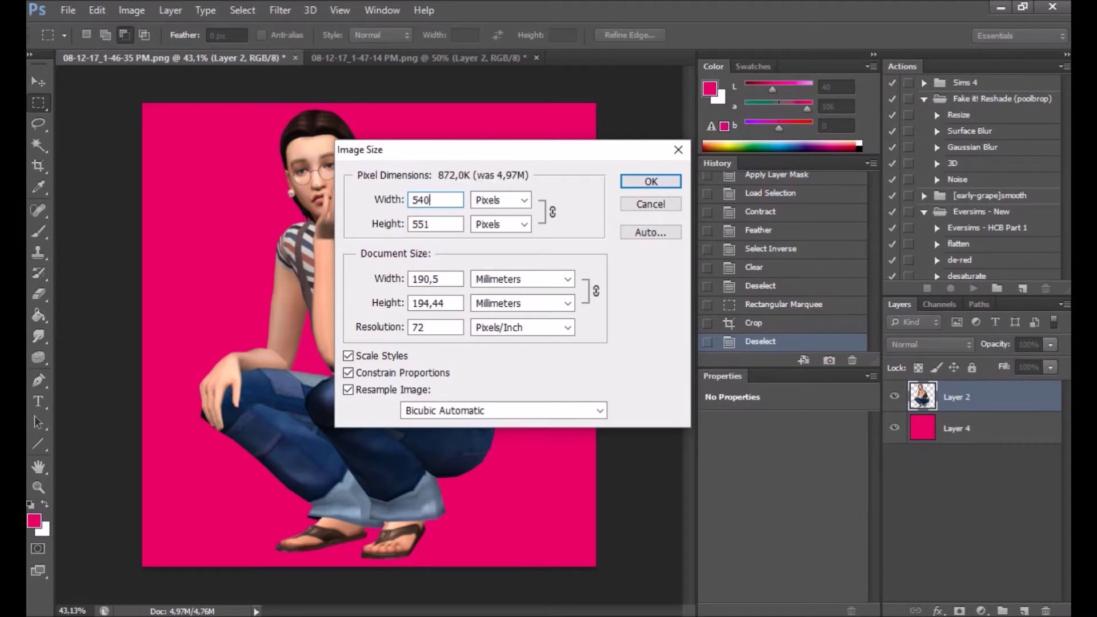
key("Return")
key("z")
key("ctrl+1")
key("ctrl+z")
Resize the image to 540 pixels wide and run the Eversims - HCB Part 1 action.
left_click(131, 10)
left_click(162, 122)
type("540")
key("Return")
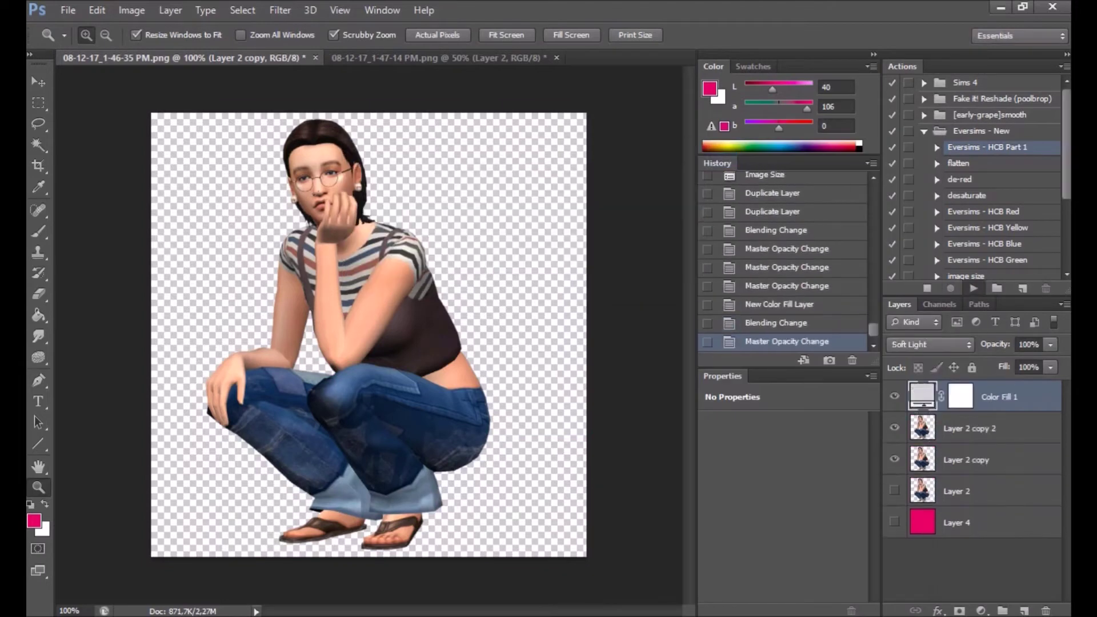
key("Return")
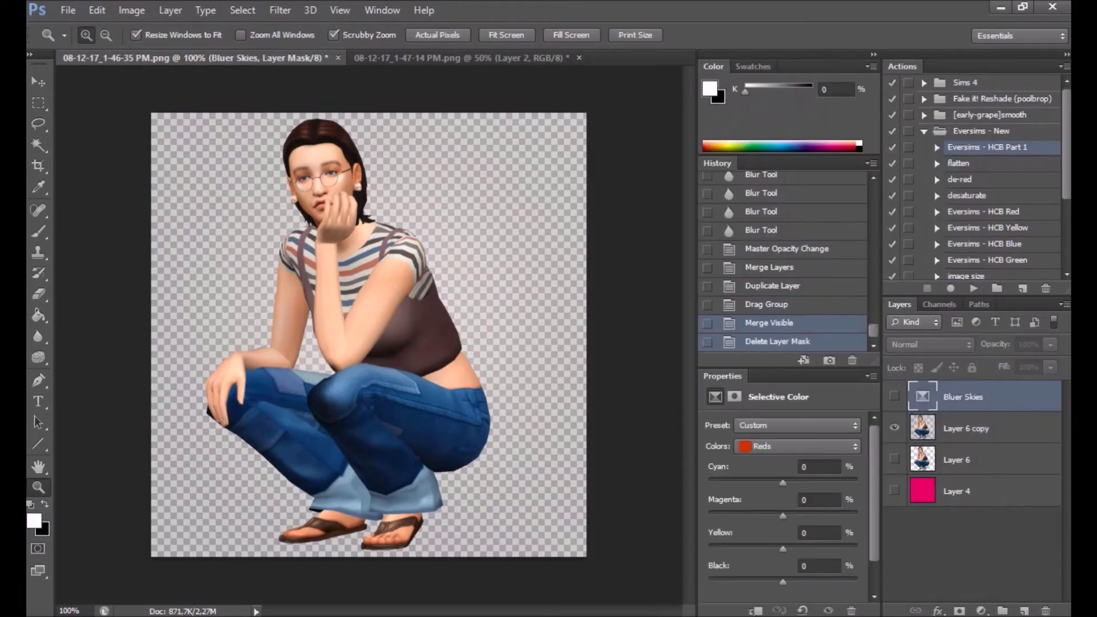
Merge the clipped Bluer Skies adjustment into the Layer 6 copy figure and choose a new foreground colour.
right_click(999, 396)
left_click(721, 288)
right_click(999, 425)
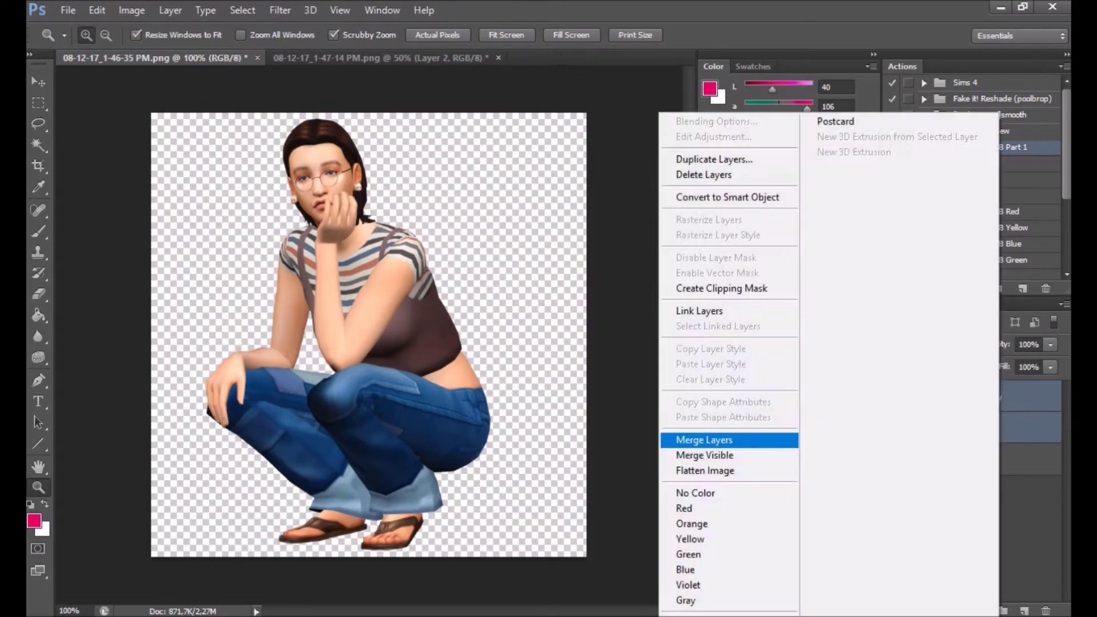
left_click(703, 440)
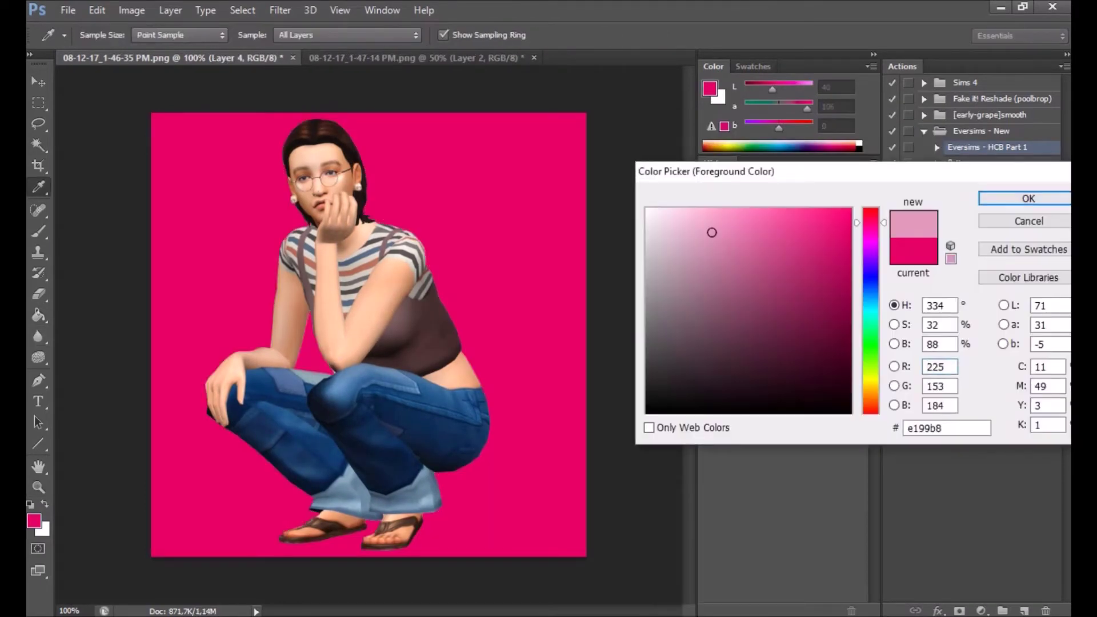
key("Return")
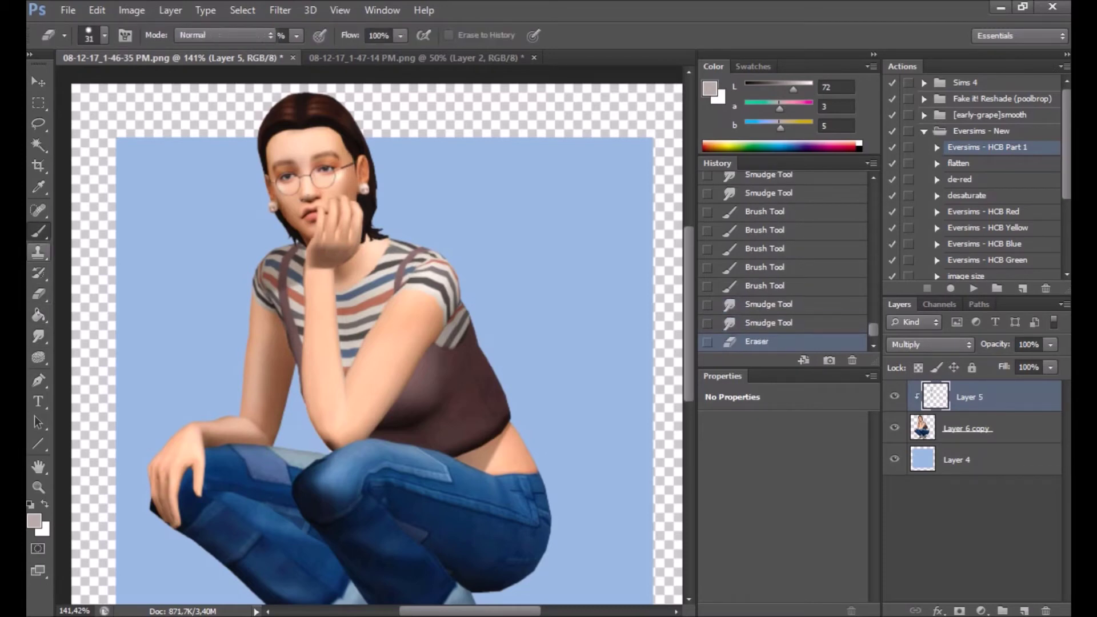
Build up shadows over the jeans on the multiply Layer 5, erasing and smudging the strokes to blend them.
scroll(377, 337, "down", 5)
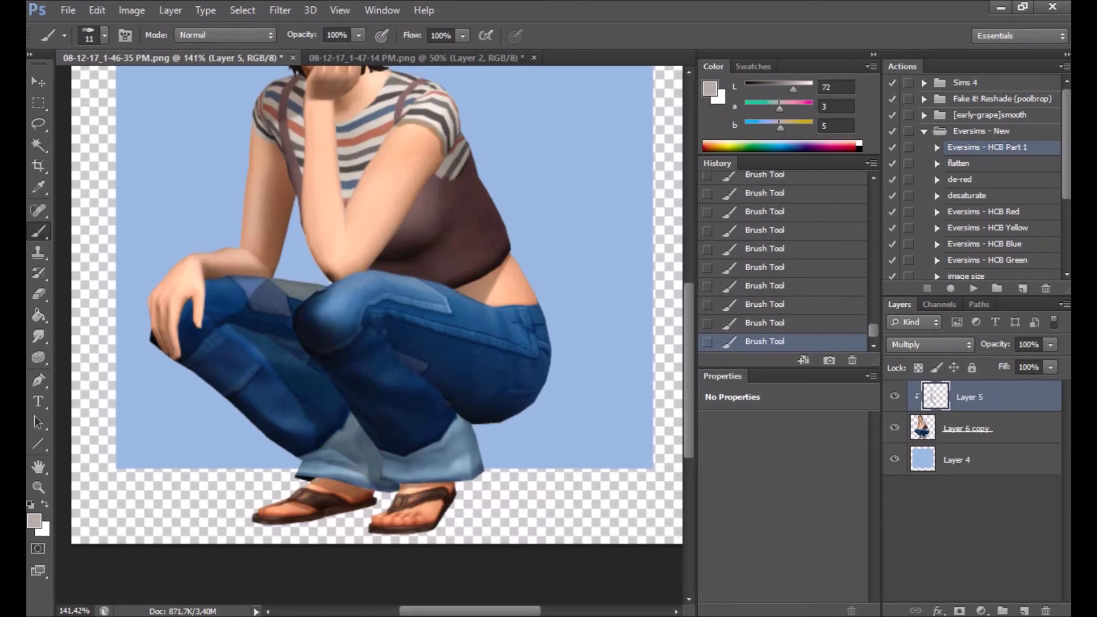
scroll(376, 303, "up", 2)
key("e")
left_click(418, 218)
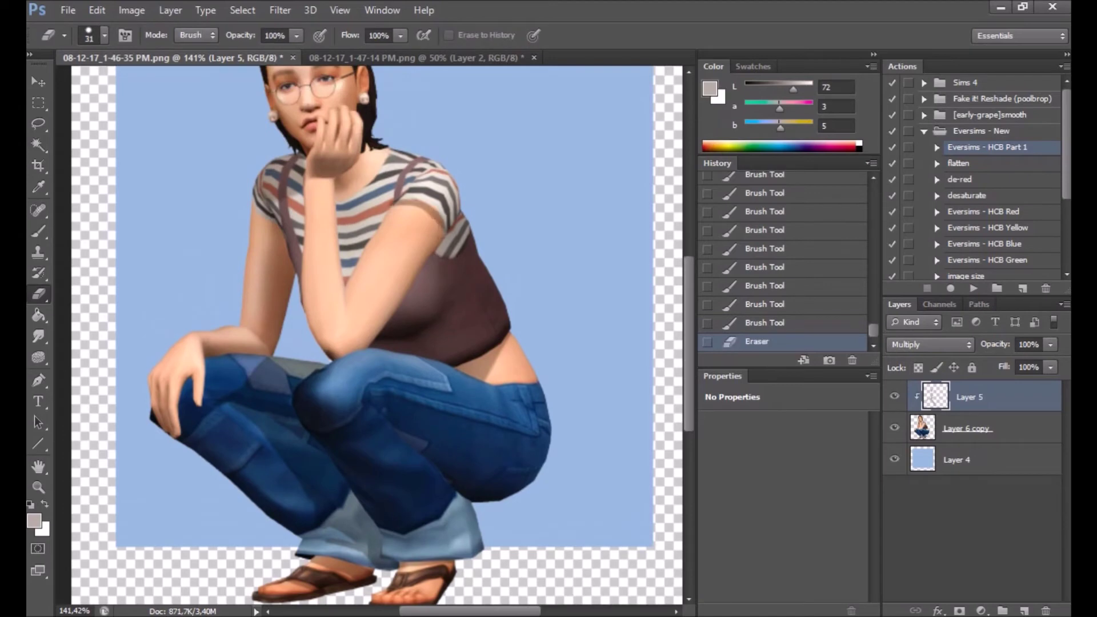
key("b")
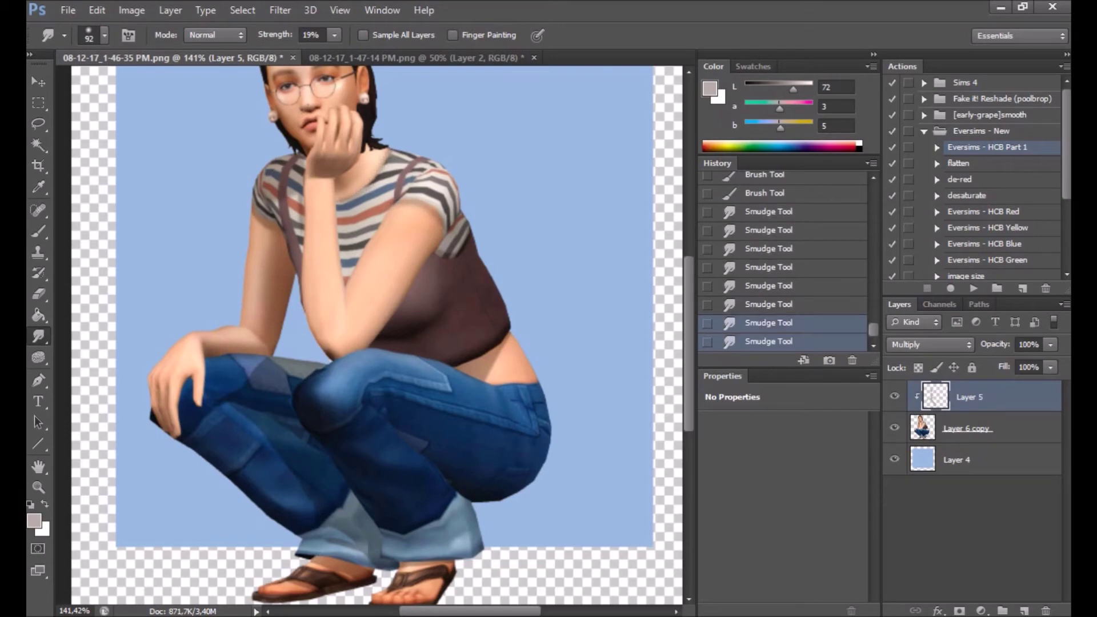
key("b")
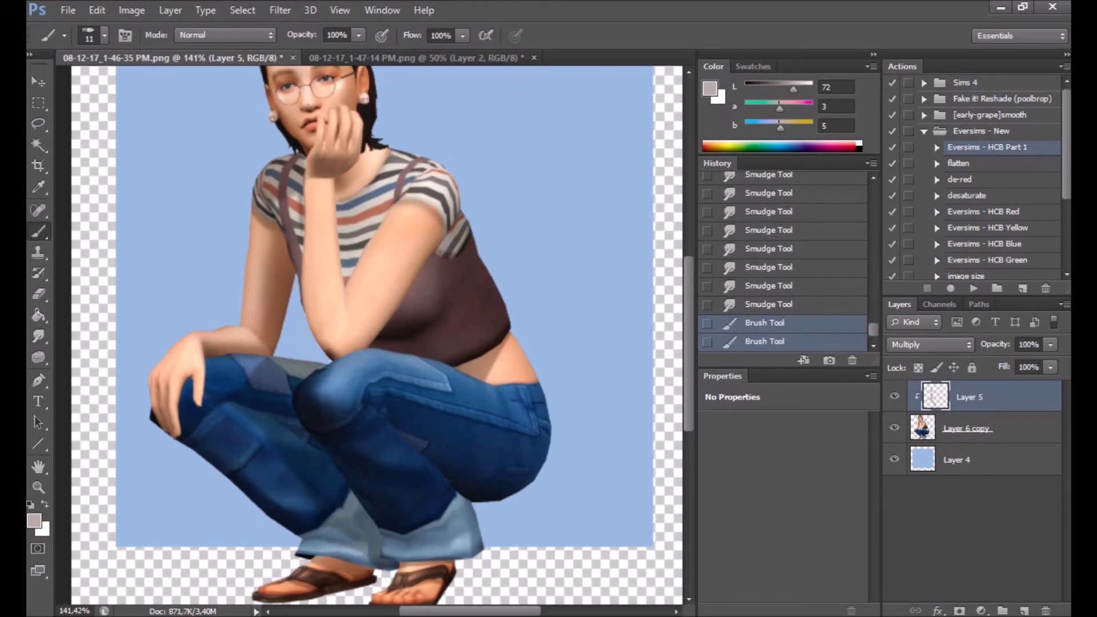
scroll(377, 335, "down", 3)
key("r")
scroll(377, 334, "up", 5)
key("b")
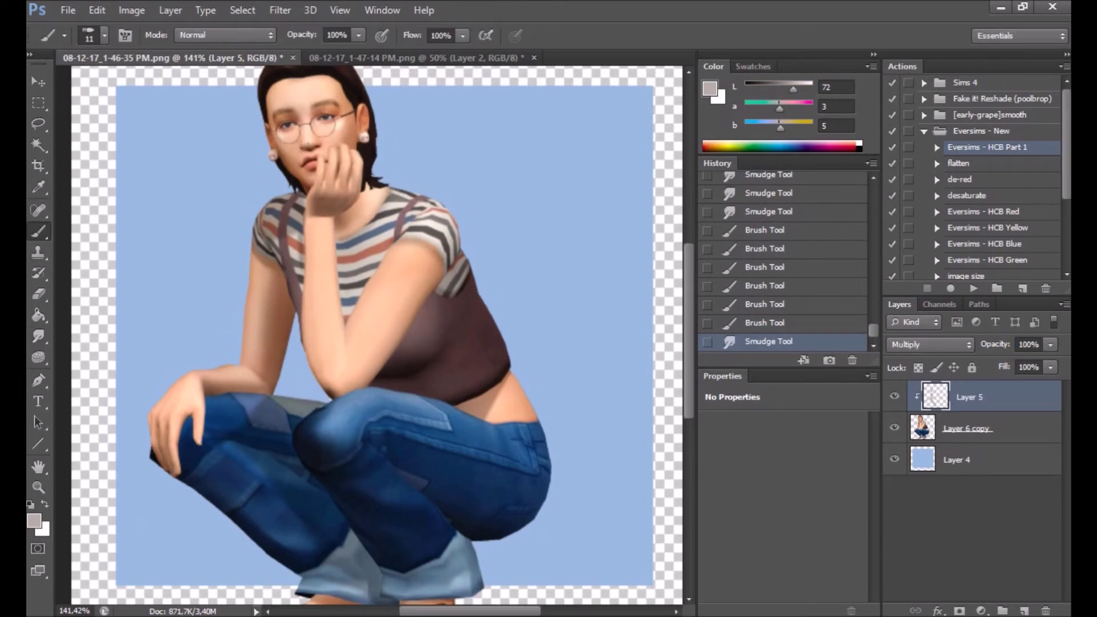
Paint shadows on the striped shirt beside the raised forearm, blending with Smudge and trimming with a 12 px eraser.
left_click_drag(351, 252, 365, 286)
left_click_drag(360, 274, 377, 308)
mouse_move(372, 297)
left_mouse_down()
mouse_move(388, 331)
mouse_move(359, 313)
left_mouse_up()
key("r")
left_click_drag(353, 308, 361, 320)
key("e")
left_click(104, 35)
key("Escape")
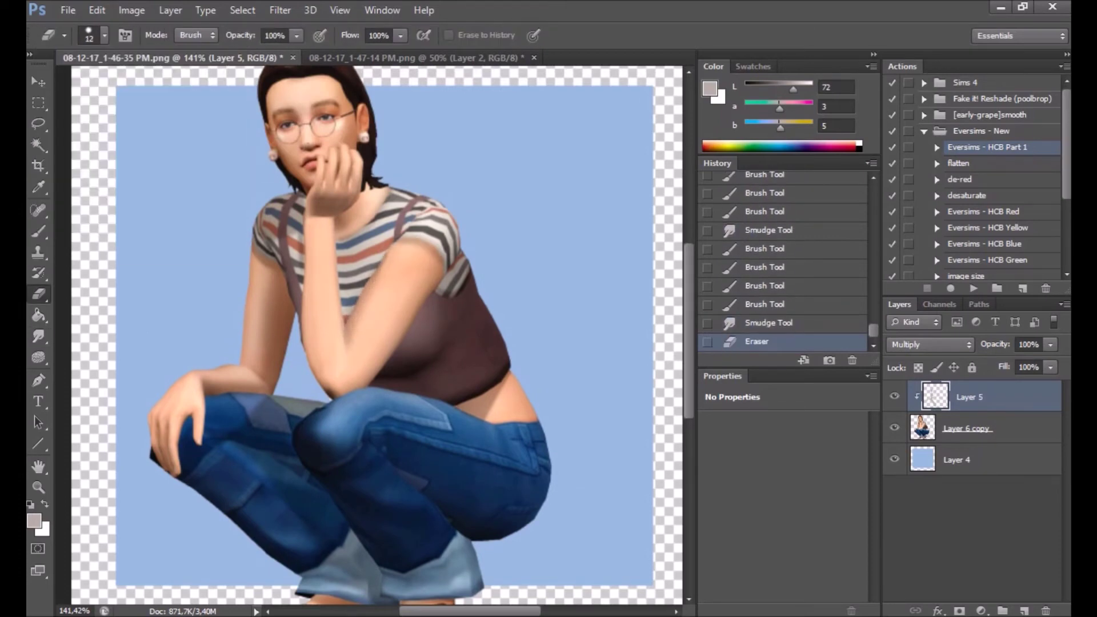
left_click_drag(351, 305, 360, 314)
left_click_drag(354, 309, 362, 317)
key("b")
key("ctrl+1")
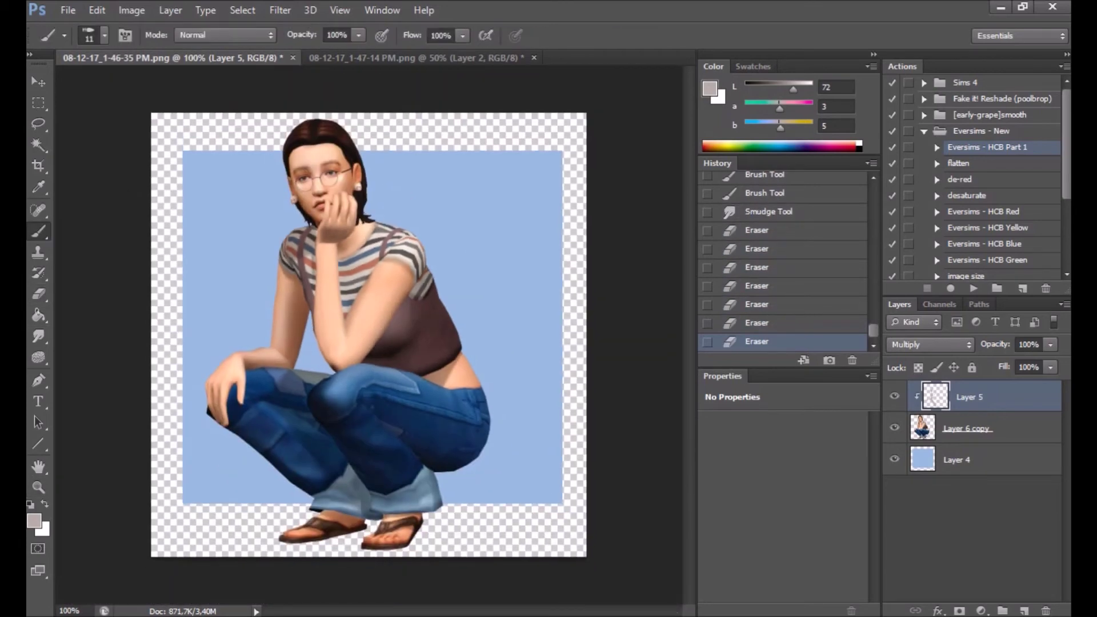
Touch up the small shadow between shirt and forearm, smudging it and erasing its excess edges.
left_click_drag(350, 304, 359, 315)
key("r")
left_click_drag(354, 308, 360, 314)
key("e")
left_click(105, 34)
key("Return")
left_click_drag(354, 309, 360, 314)
left_click_drag(355, 308, 363, 317)
left_click_drag(352, 308, 361, 315)
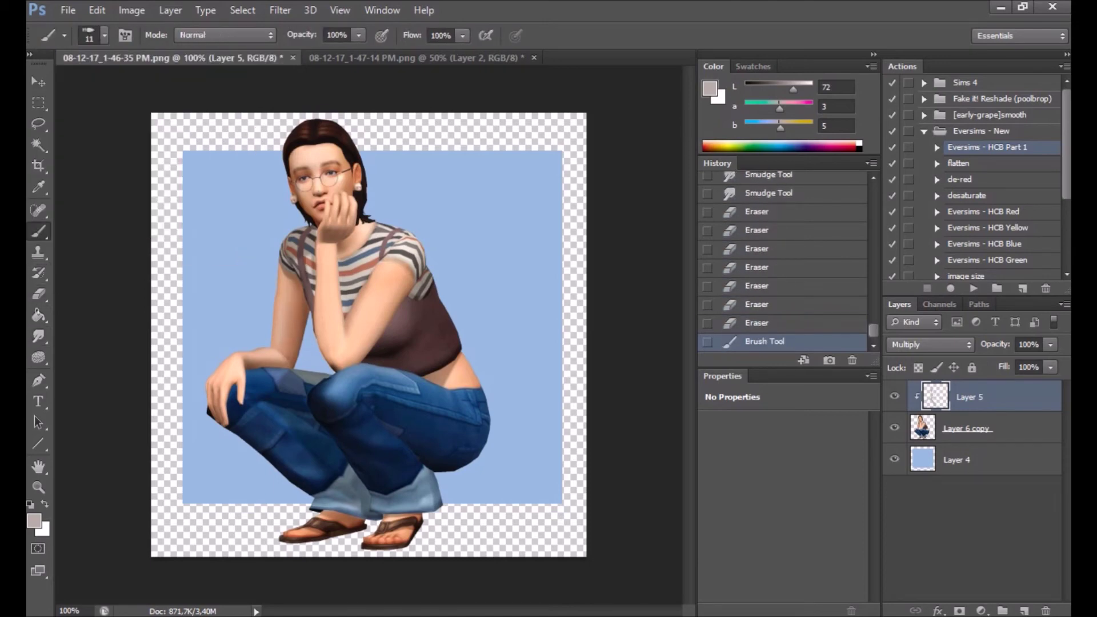
Brush shadows onto the striped shirt below the neck and smudge them smooth.
scroll(377, 205, "up", 3)
left_click_drag(377, 229, 400, 263)
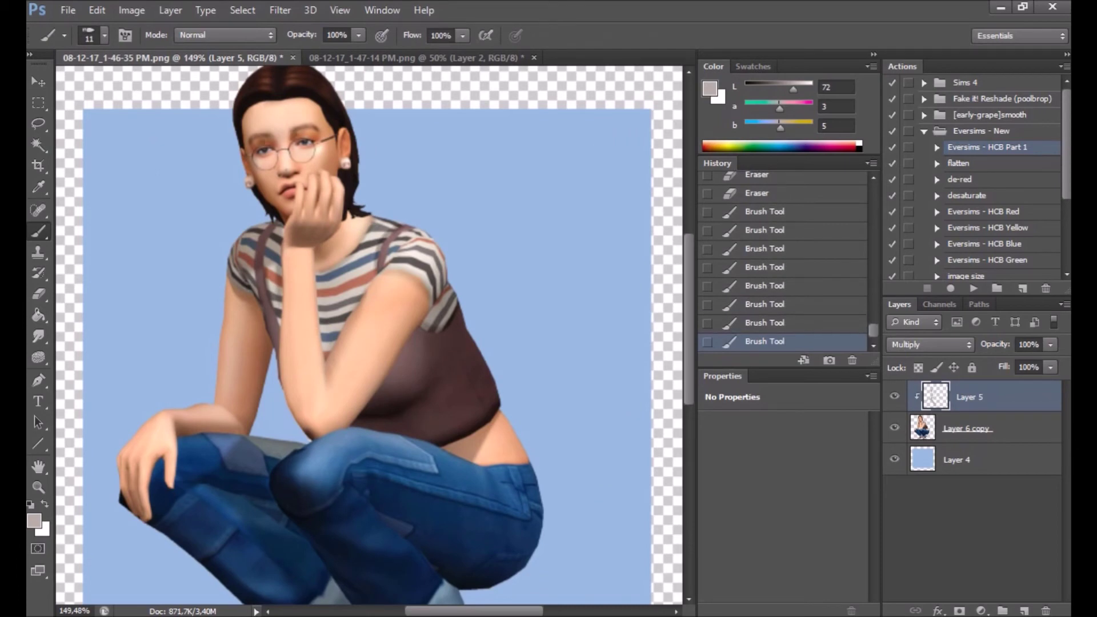
key("r")
key("z")
key("ctrl+1")
Add a new layer above Layer 5, clip it to the figure, and set its blending mode to Screen.
left_click(971, 428)
right_click(1004, 428)
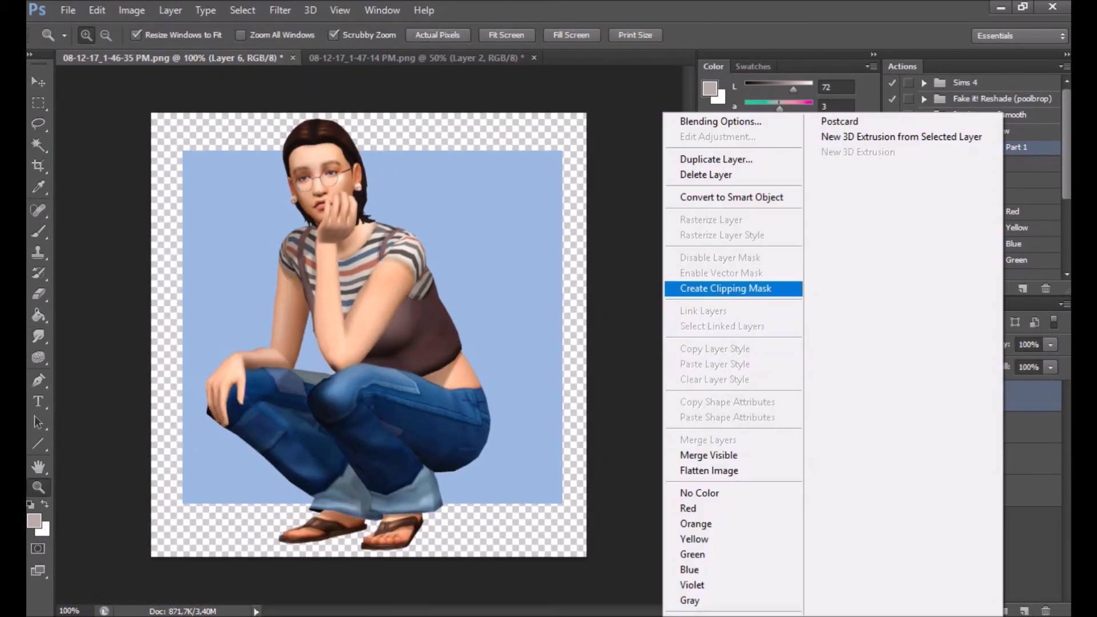
left_click(725, 288)
left_click(936, 344)
left_click(898, 135)
key("i")
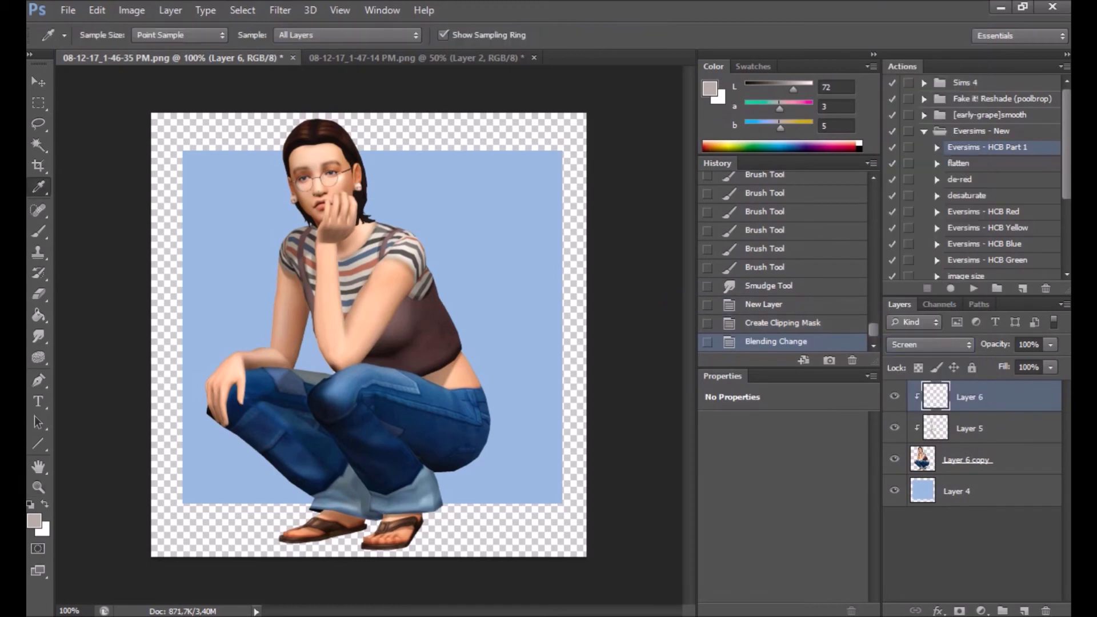
Paint highlights on the skin, jeans and brown top with light colours sampled from each area.
key("b")
left_click_drag(394, 265, 363, 334)
left_click_drag(303, 151, 320, 169)
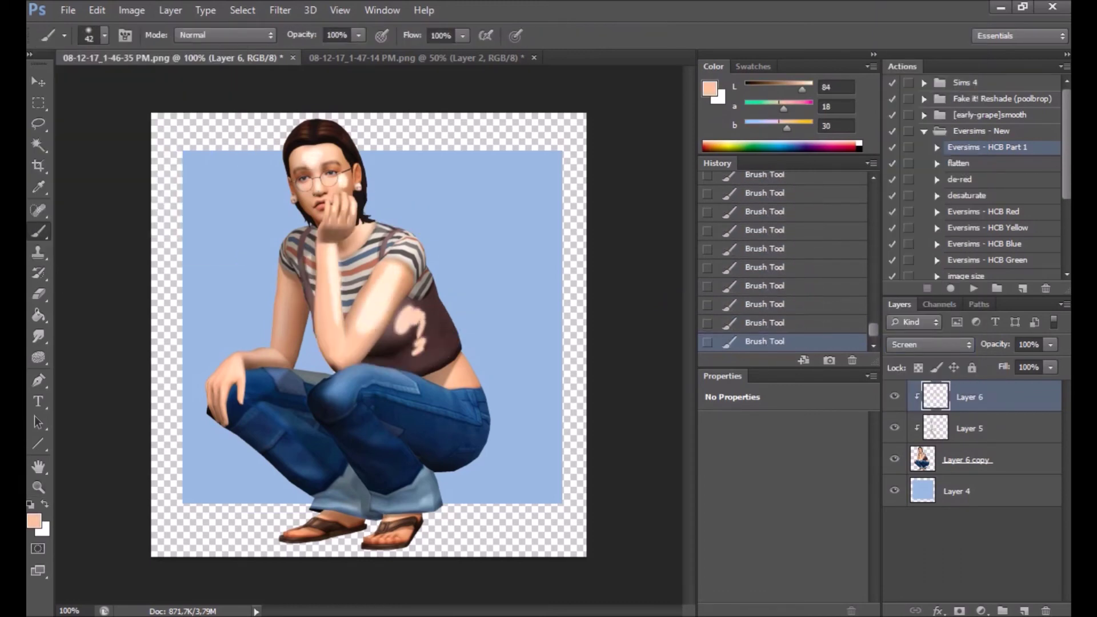
left_click(421, 390, "alt")
mouse_move(369, 380)
left_mouse_down()
mouse_move(462, 423)
mouse_move(365, 449)
mouse_move(425, 496)
left_mouse_up()
left_click(390, 339, "alt")
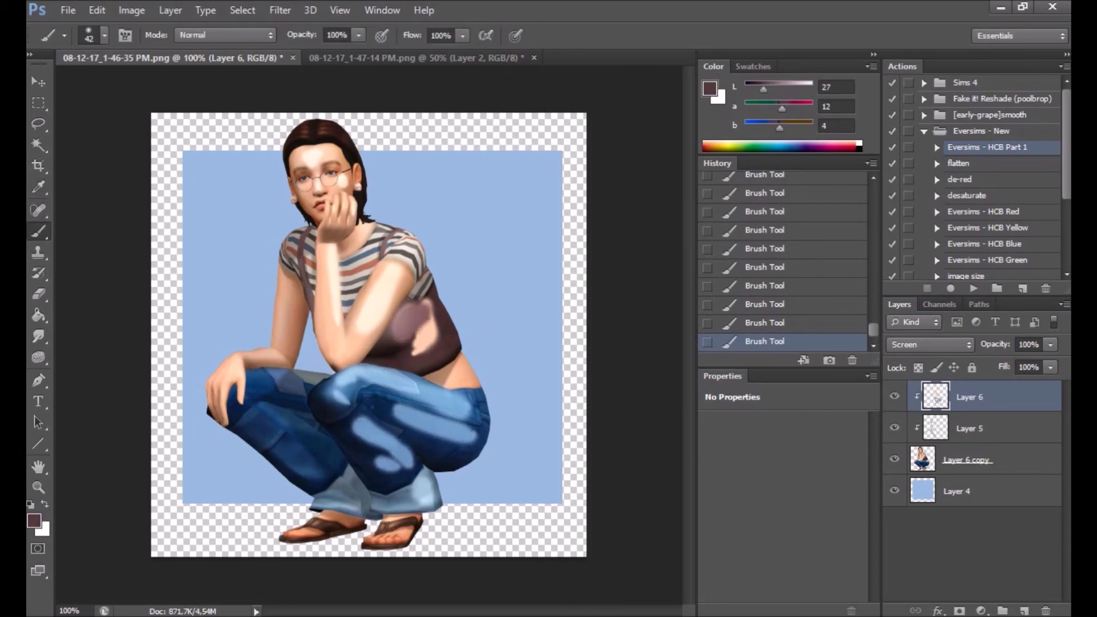
Smudge the painted highlights and soften the highlight layer with a blur filter.
key("r")
left_click_drag(394, 412, 411, 423)
left_click(280, 10)
left_click(496, 286)
left_click(986, 180)
Fade the highlights on the brown top with a soft eraser at 43% opacity.
key("e")
left_click(398, 318)
left_click(405, 323)
left_click(411, 326)
left_click(417, 329)
left_click(414, 324)
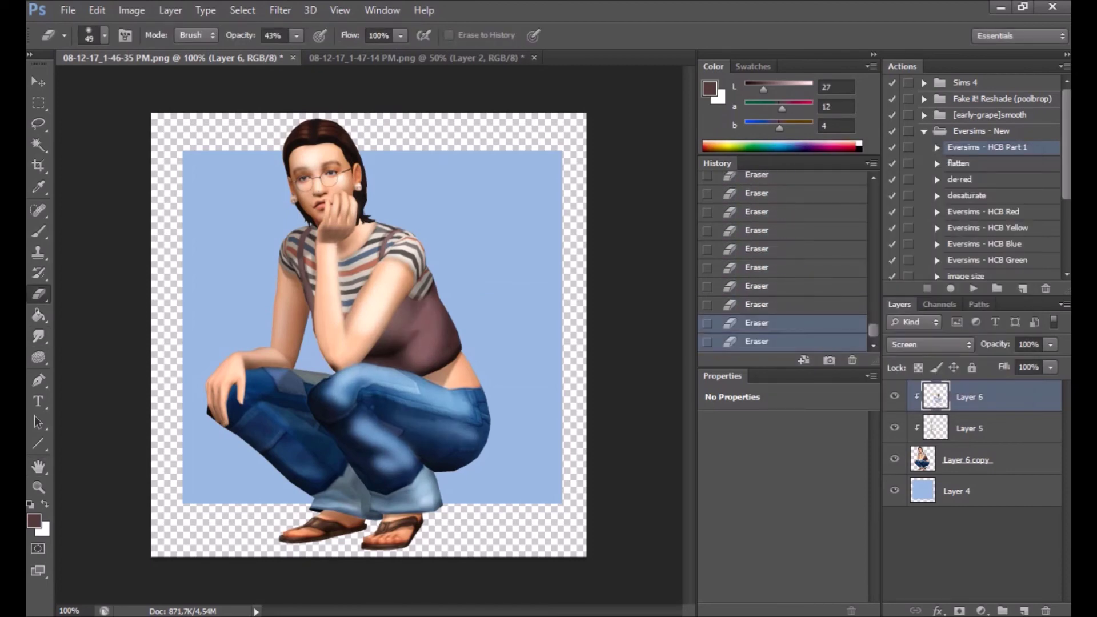
Lower the highlight layer to 35% opacity with 71% eraser touch-ups, and merge the shading layers into the figure.
left_click_drag(1050, 344, 1000, 365)
key("7")
key("1")
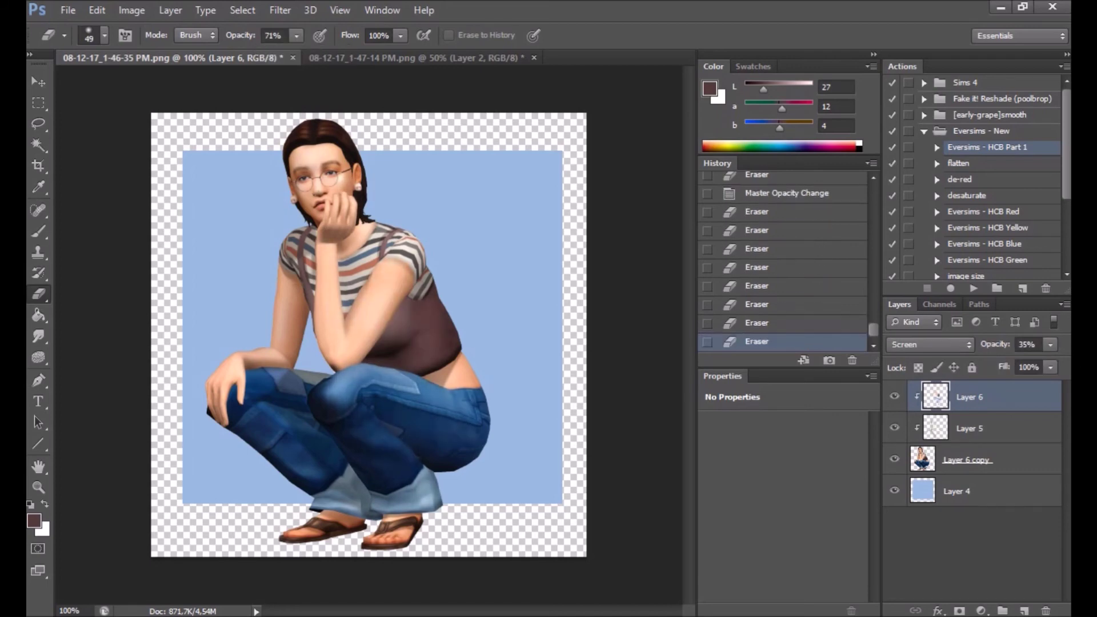
right_click(982, 397)
left_click(730, 438)
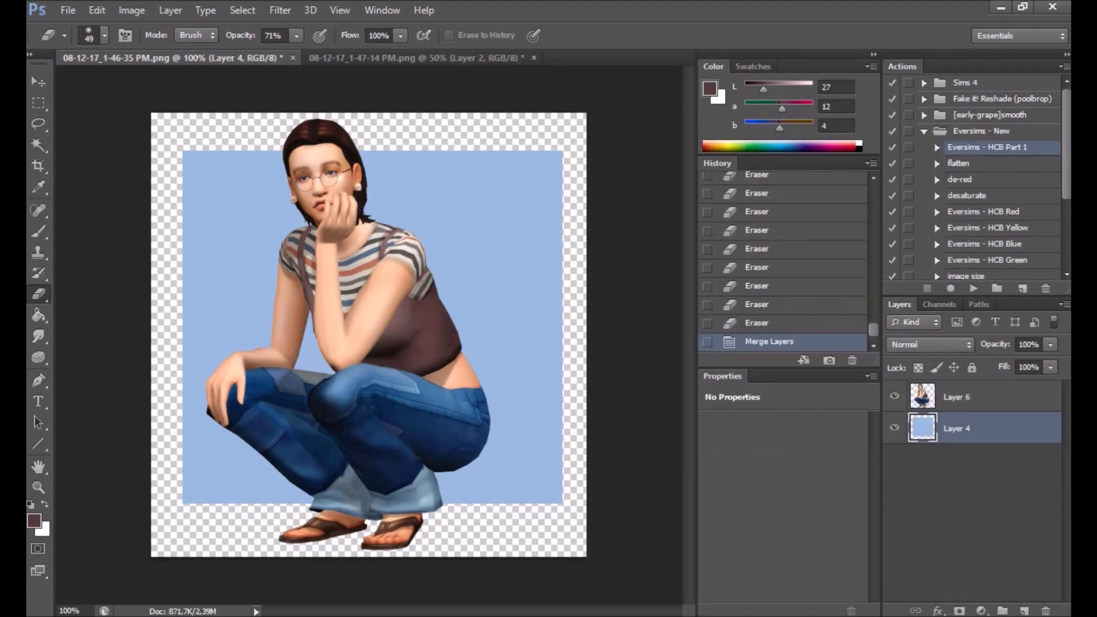
Add a layer clipped to the background square and fill it with blue sampled from the figure's jeans.
key("i")
left_click(330, 367)
key("ctrl+shift+alt+n")
key("ctrl+alt+g")
key("g")
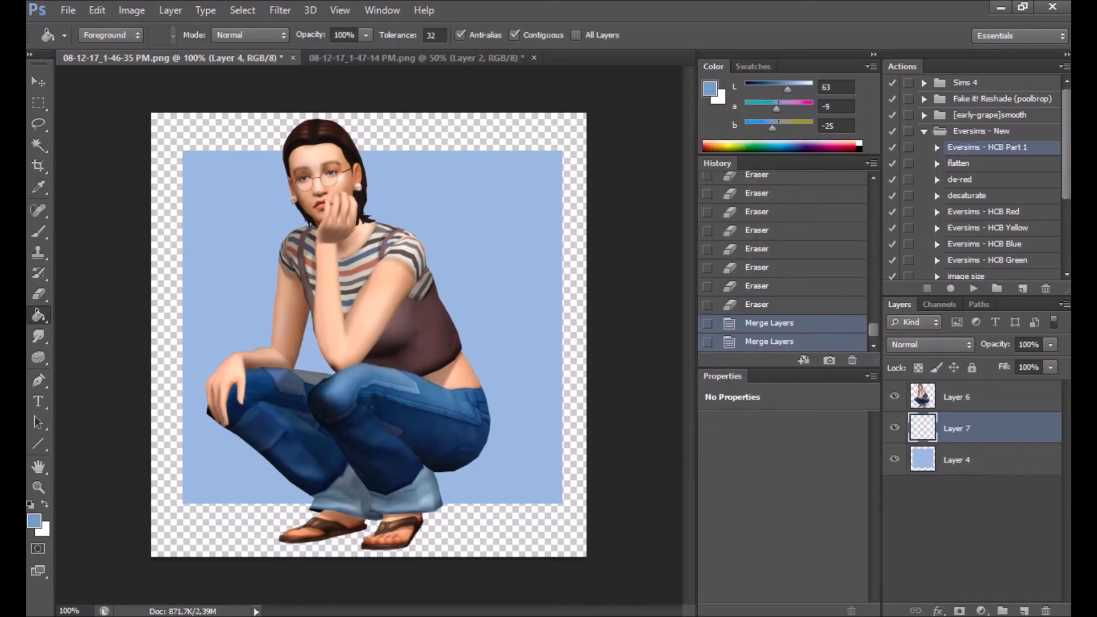
left_click(331, 368)
Refill the clipped background layer with the dark brown sampled from the figure's top.
key("i")
left_click(400, 331)
key("g")
left_click(400, 331)
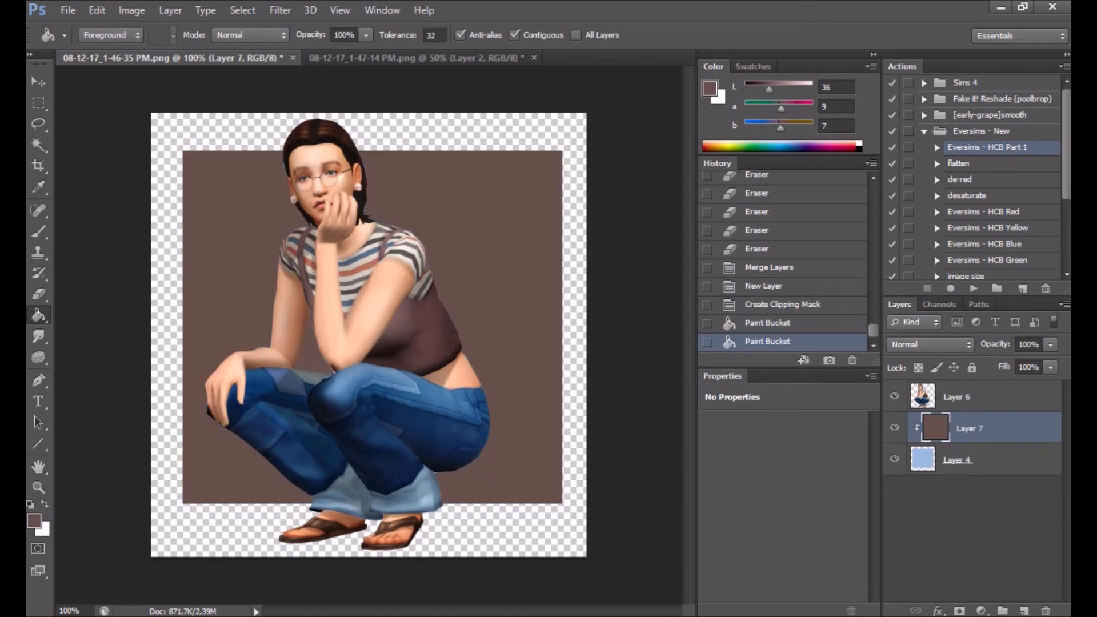
Select the figure's outline, refine it to smooth 14, feather 0.9 px, contrast 19% and shift edge -10%, and invert the selection.
key("i")
left_click(971, 396)
left_click(921, 396, "ctrl")
left_click(242, 10)
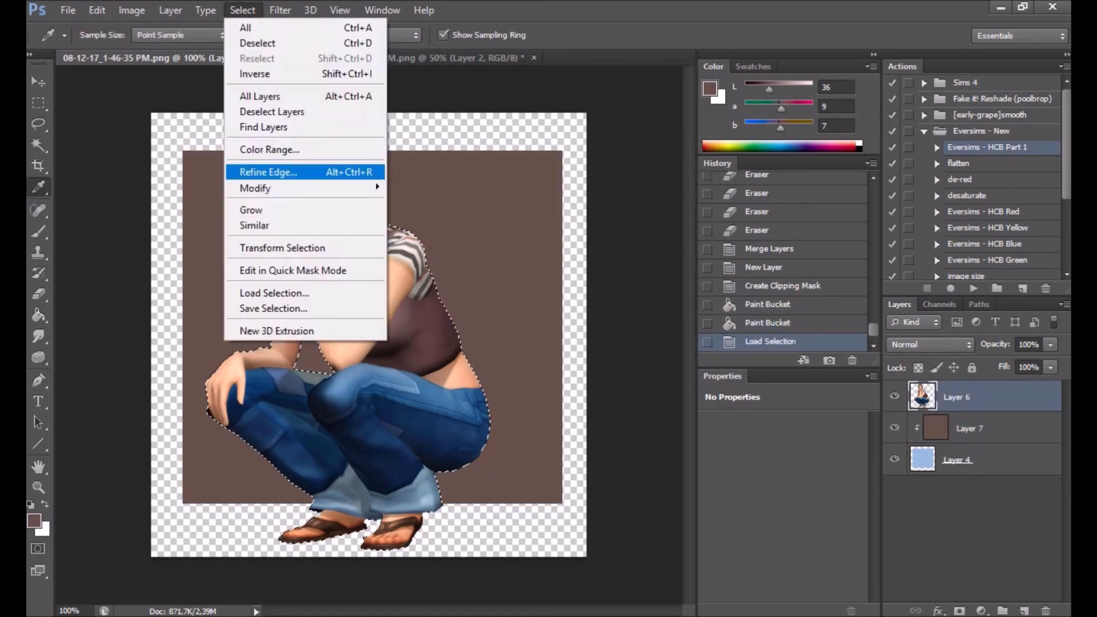
left_click(289, 169)
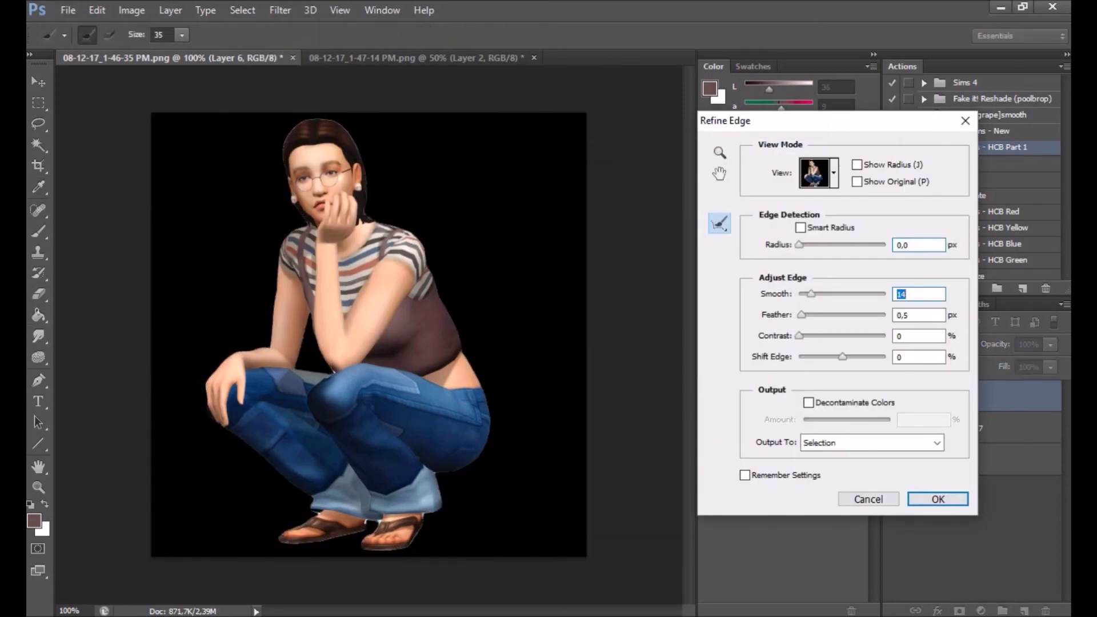
key("Tab")
type("-20")
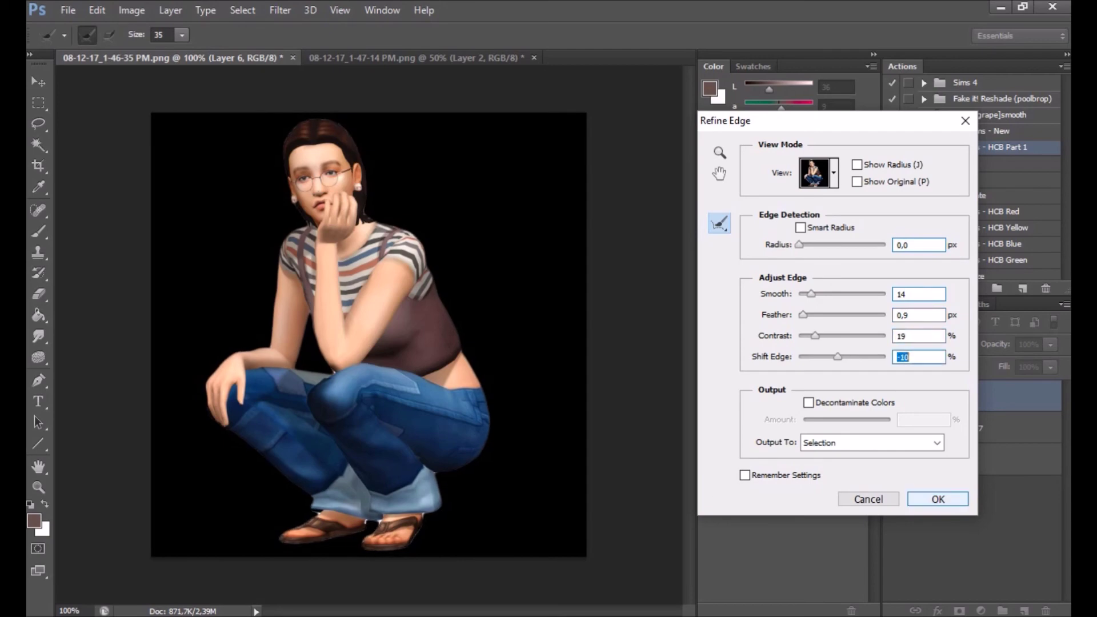
key("Return")
key("ctrl+shift+i")
key("Delete")
key("ctrl+d")
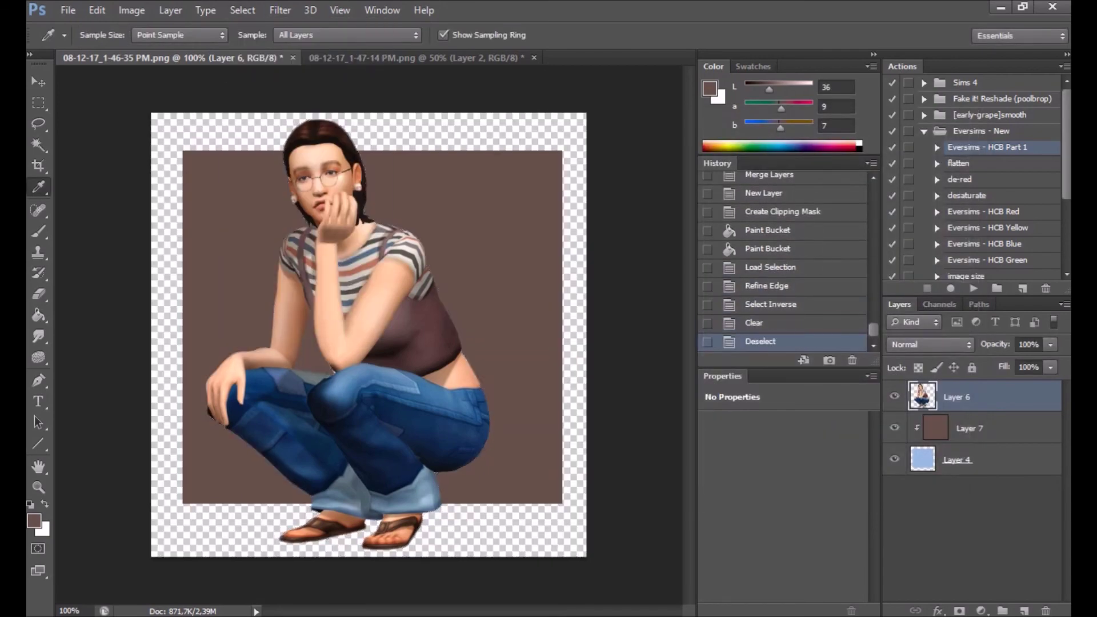
key("ctrl+alt+z")
key("ctrl+alt+z")
Erase the fringe along the figure's legs, back and shoulder within the inverted selection, and deselect.
key("e")
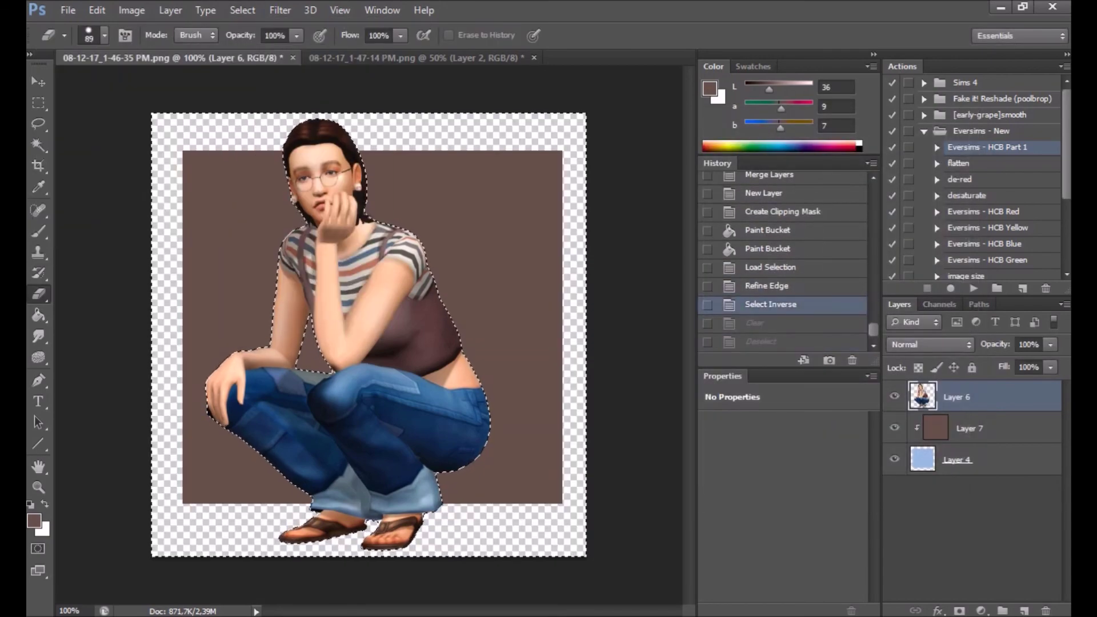
left_click_drag(217, 422, 314, 517)
left_click_drag(399, 217, 485, 406)
left_click_drag(277, 257, 280, 291)
key("ctrl+d")
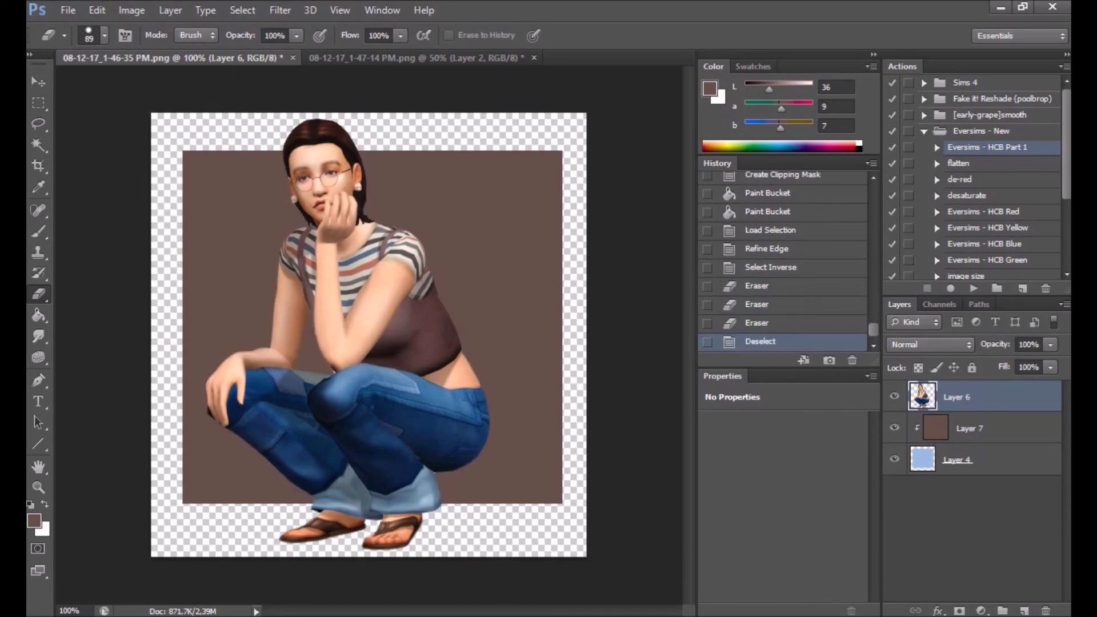
Add overlapping radial gradients in a lighter brown to the clipped background Layer 7 behind the figure.
left_click(969, 428)
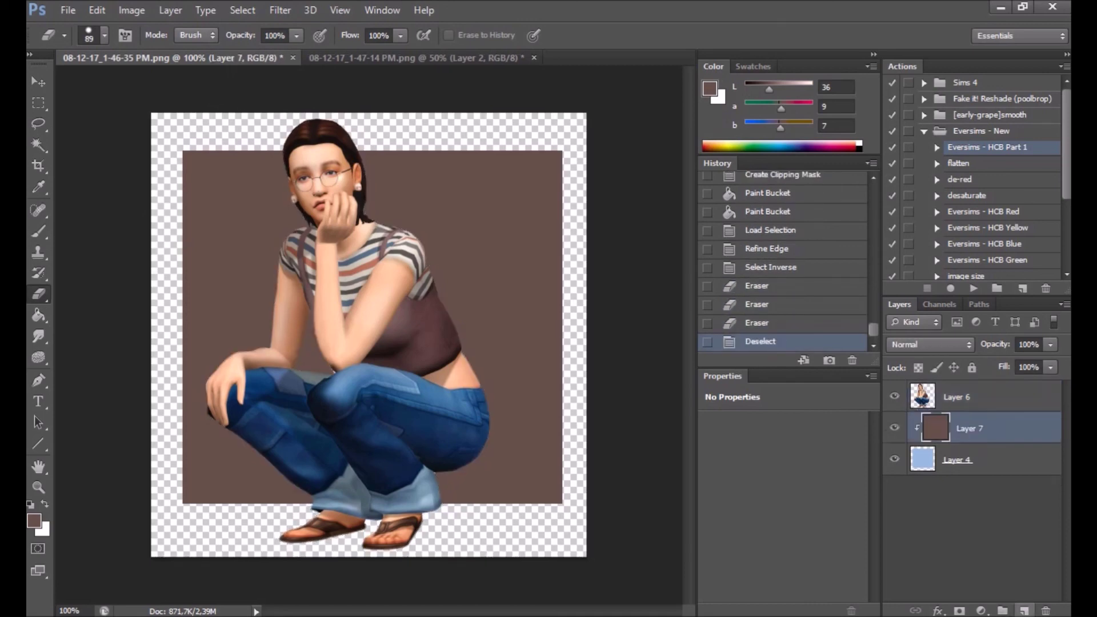
key("i")
key("g")
mouse_move(457, 245)
left_mouse_down()
mouse_move(189, 343)
mouse_move(257, 320)
left_mouse_up()
left_click_drag(446, 240, 314, 343)
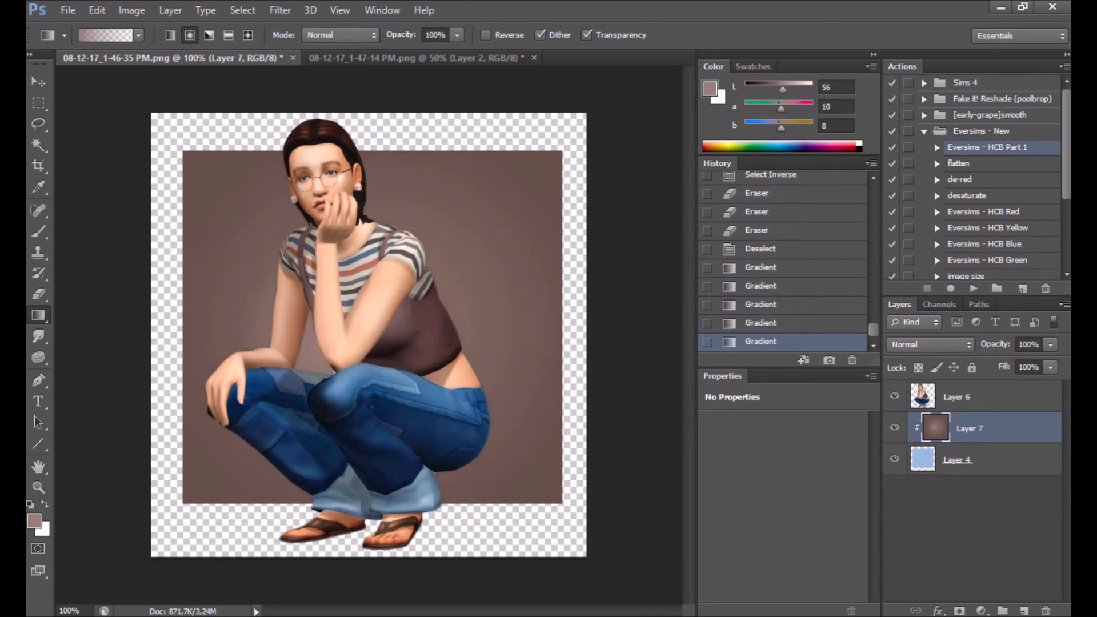
left_click(957, 396)
left_click(956, 459, "shift")
right_click(971, 429)
left_click(745, 440)
key("b")
left_click(104, 35)
scroll(123, 200, "down", 10)
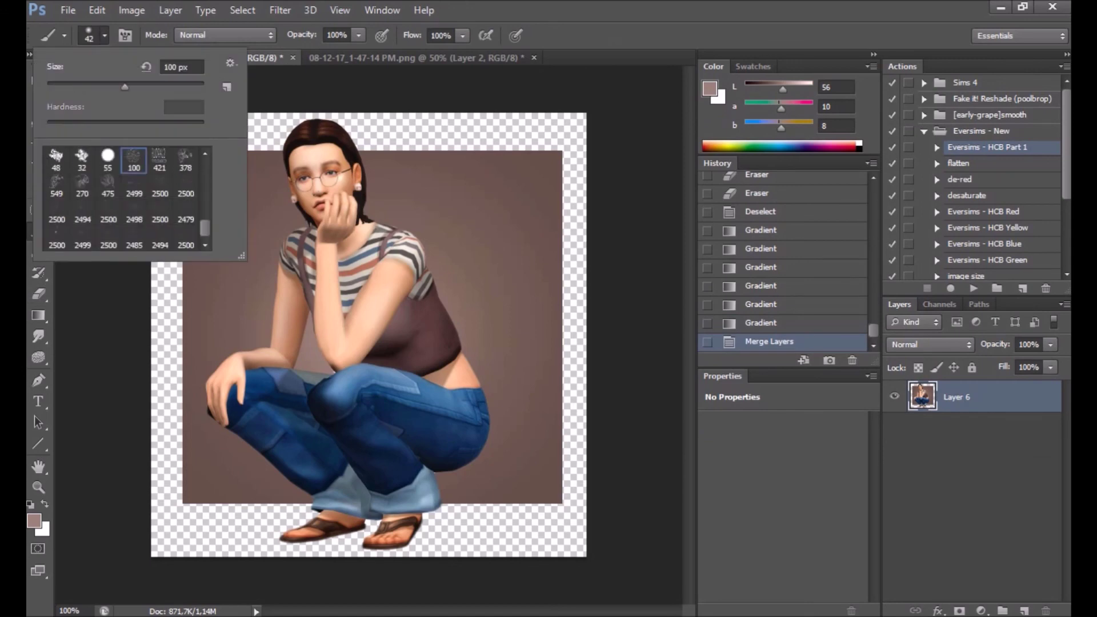
scroll(123, 200, "up", 10)
key("Escape")
key("x")
key("ctrl+shift+alt+n")
key("ctrl+alt+z")
key("ctrl+alt+z")
Add a new layer behind the figure and stamp decorative line-art brushes beside the head and the lower leg.
key("ctrl+shift+alt+n")
left_click(462, 231)
left_click(105, 35)
left_click(82, 184)
left_click(240, 440)
right_click(970, 427)
left_click(703, 286)
right_click(971, 428)
left_click(723, 288)
Add a layer clipped to the line-art Layer 8 and fill it with the dark brown from the top.
key("ctrl+shift+alt+n")
right_click(971, 428)
left_click(723, 287)
key("r")
key("shift+g")
left_click(399, 229)
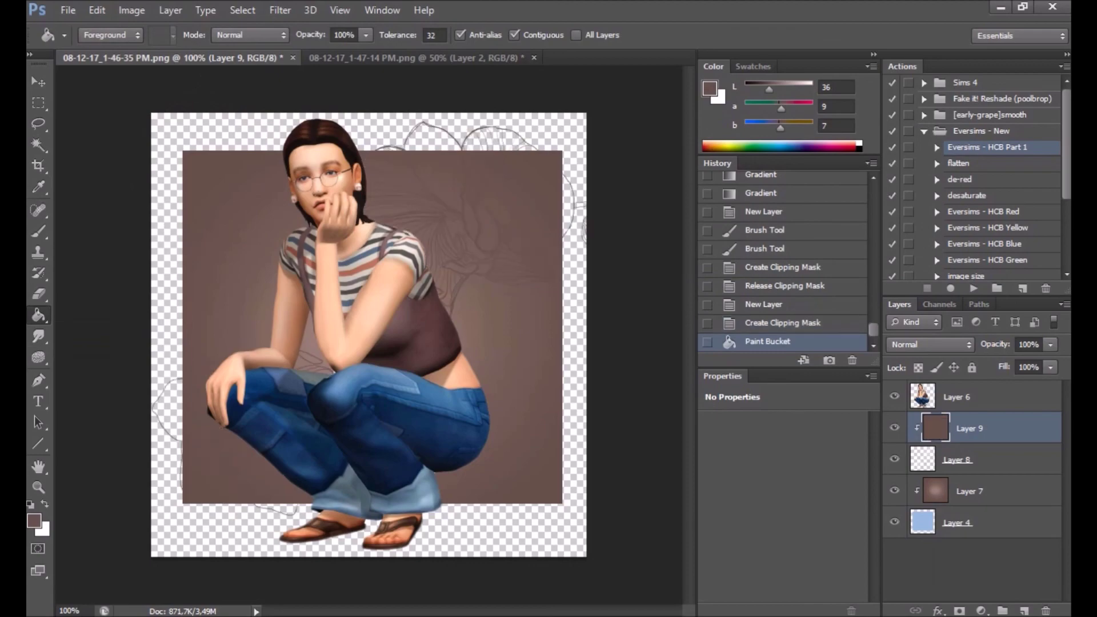